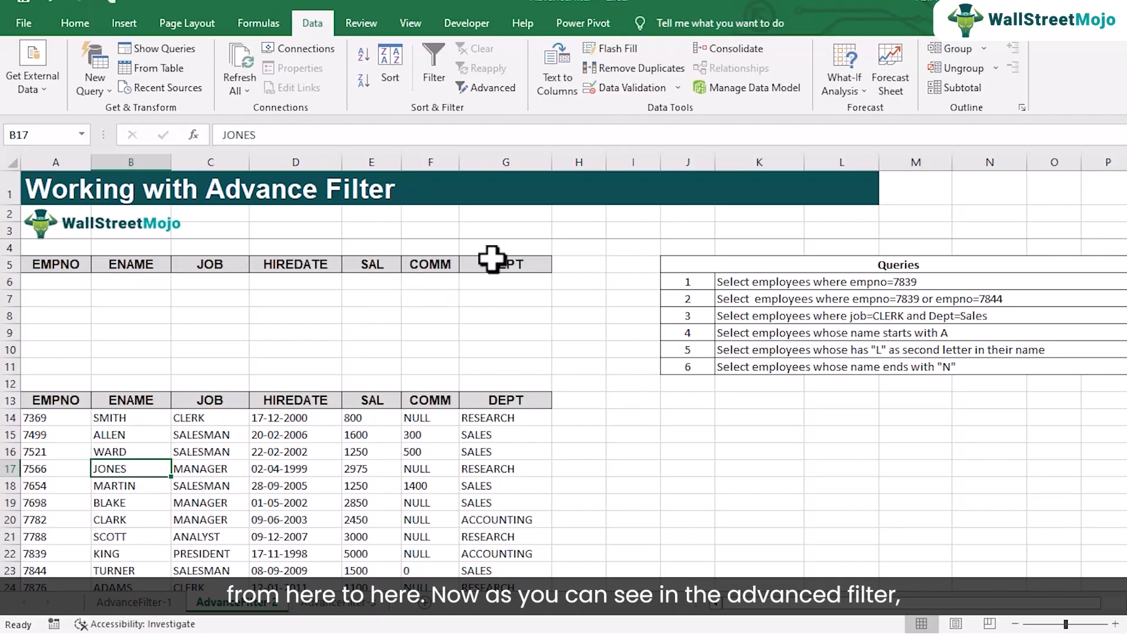
Review the list and criteria ranges proposed for an advanced filter of the employee table, leaving the filter unapplied.
{"action": "left_click", "coordinate": [488, 88]}
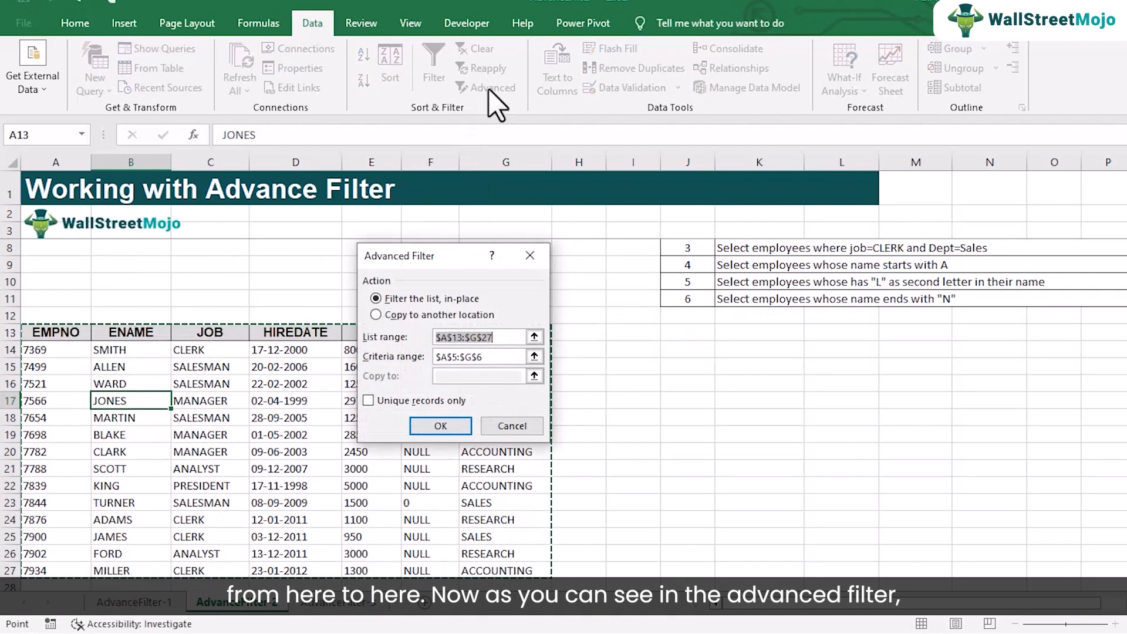
{"action": "scroll", "coordinate": [566, 334], "scroll_direction": "up", "scroll_amount": 2}
{"action": "left_click_drag", "start_coordinate": [475, 245], "coordinate": [650, 160]}
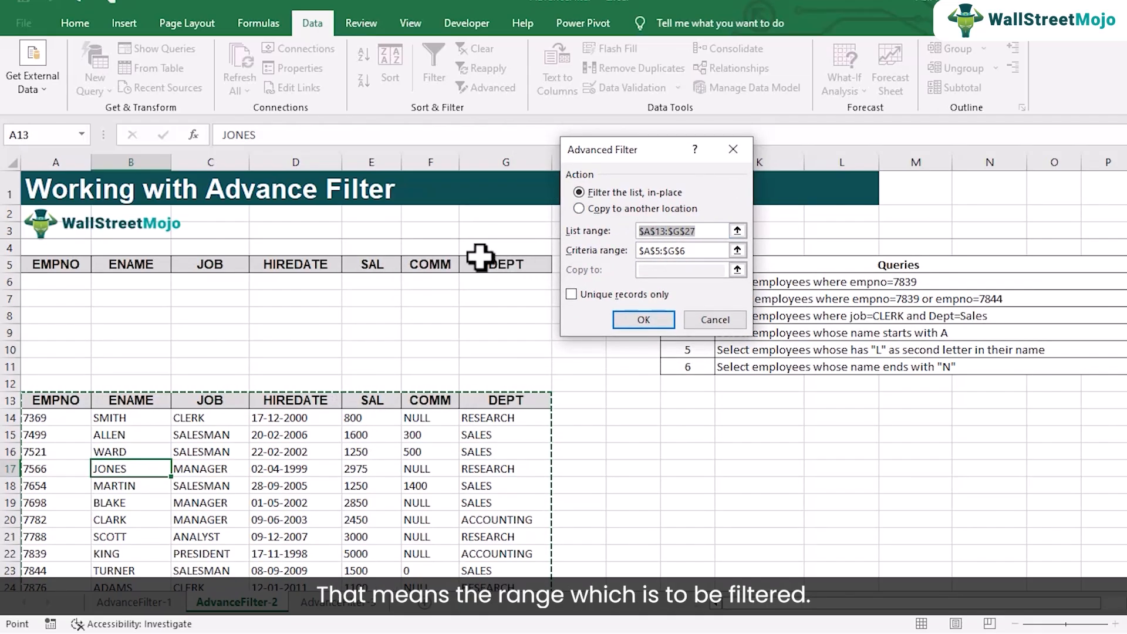
{"action": "scroll", "coordinate": [326, 446], "scroll_direction": "down", "scroll_amount": 4}
{"action": "scroll", "coordinate": [326, 446], "scroll_direction": "up", "scroll_amount": 3}
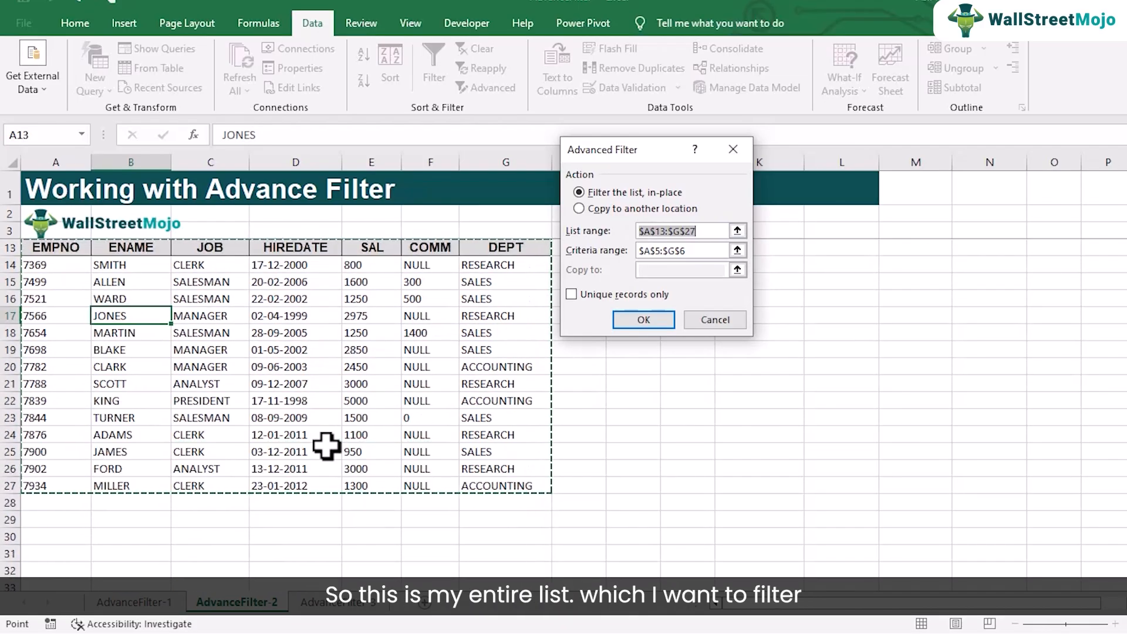
{"action": "scroll", "coordinate": [326, 446], "scroll_direction": "up", "scroll_amount": 1}
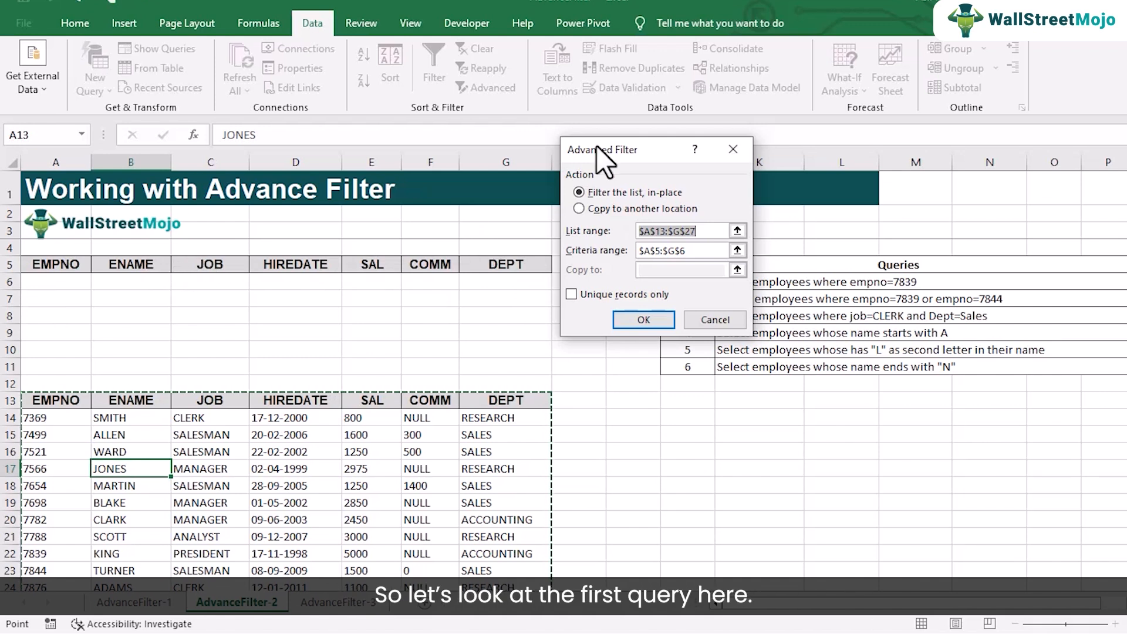
{"action": "left_click_drag", "start_coordinate": [597, 145], "coordinate": [406, 92]}
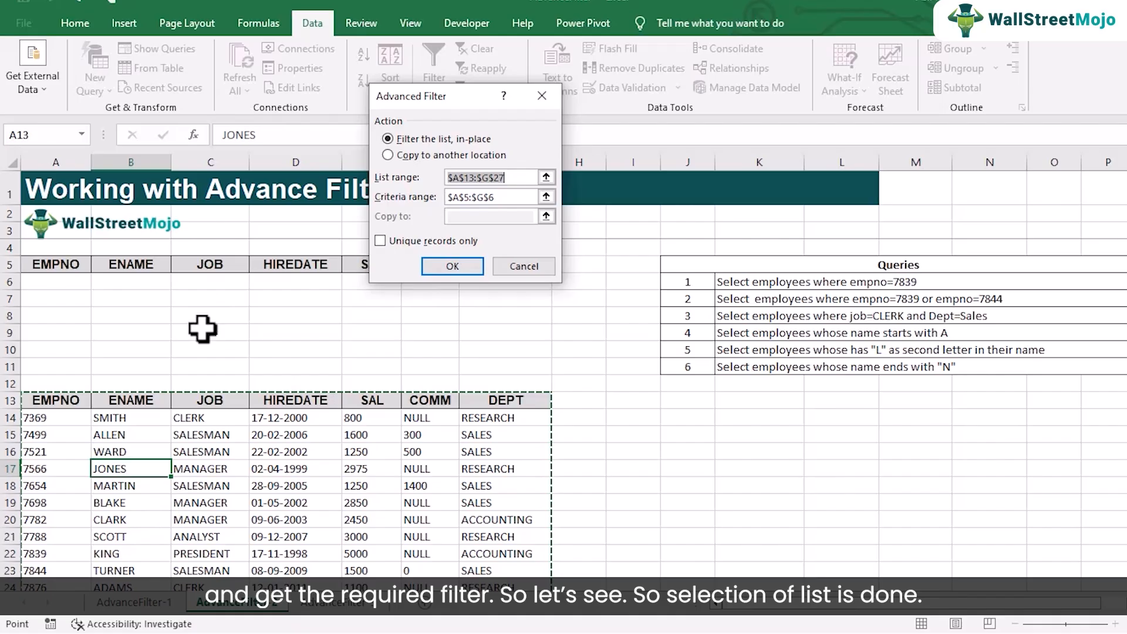
{"action": "scroll", "coordinate": [217, 460], "scroll_direction": "down", "scroll_amount": 5}
{"action": "scroll", "coordinate": [282, 410], "scroll_direction": "up", "scroll_amount": 5}
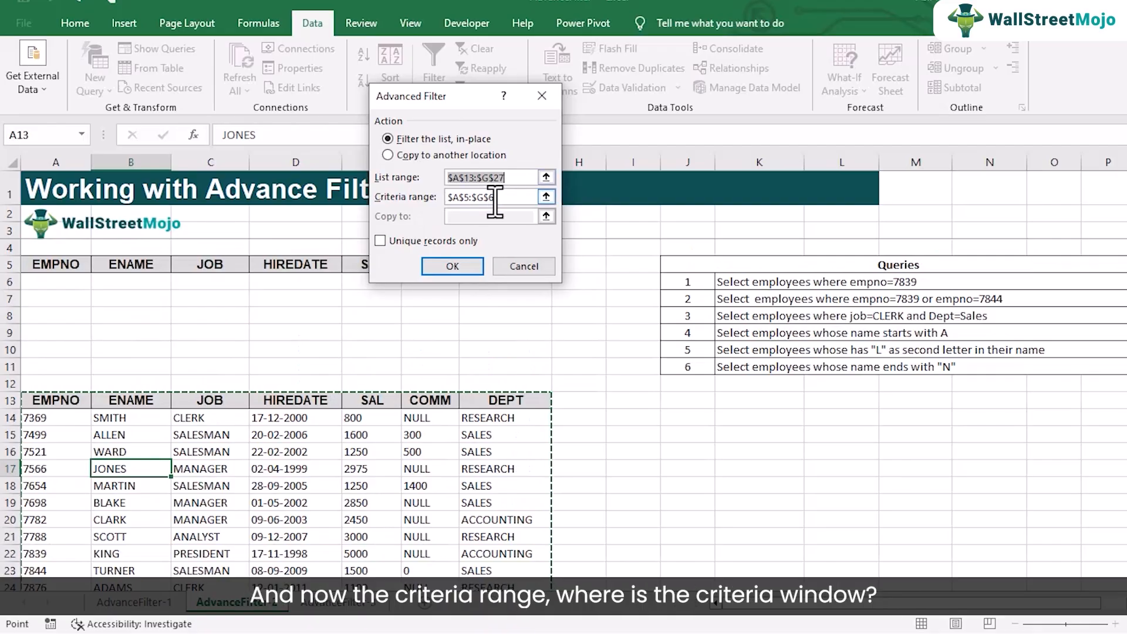
{"action": "left_click", "coordinate": [500, 199]}
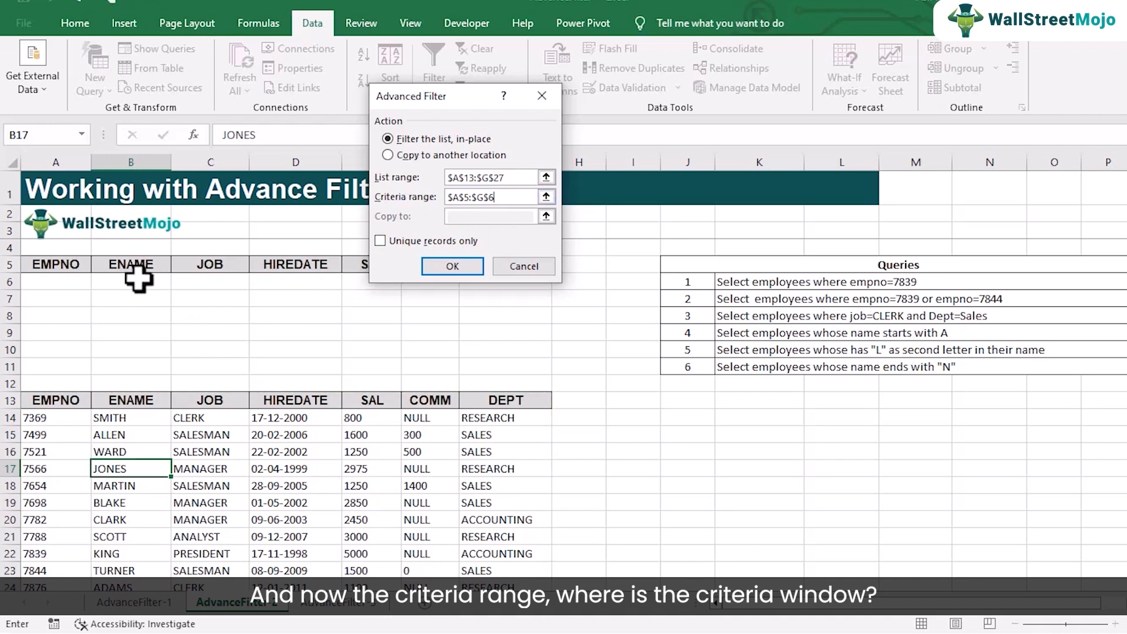
{"action": "left_click", "coordinate": [537, 268]}
Enter the employee number from query 1 as the EMPNO criterion in cell A6.
{"action": "left_click", "coordinate": [88, 285]}
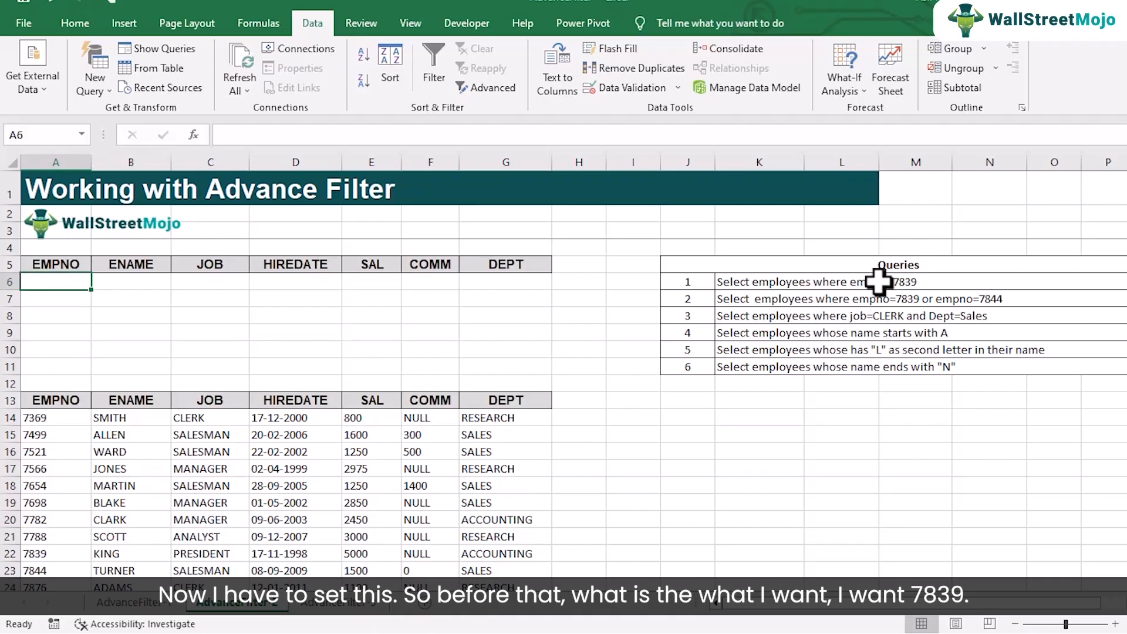
{"action": "type", "text": "7839"}
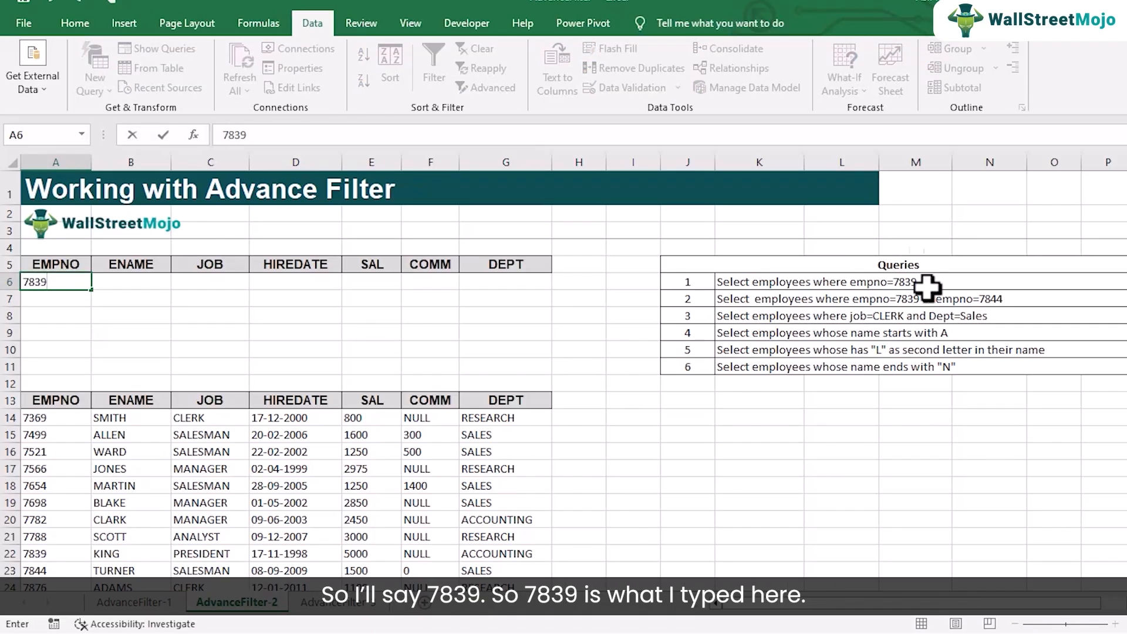
{"action": "key", "text": "Return"}
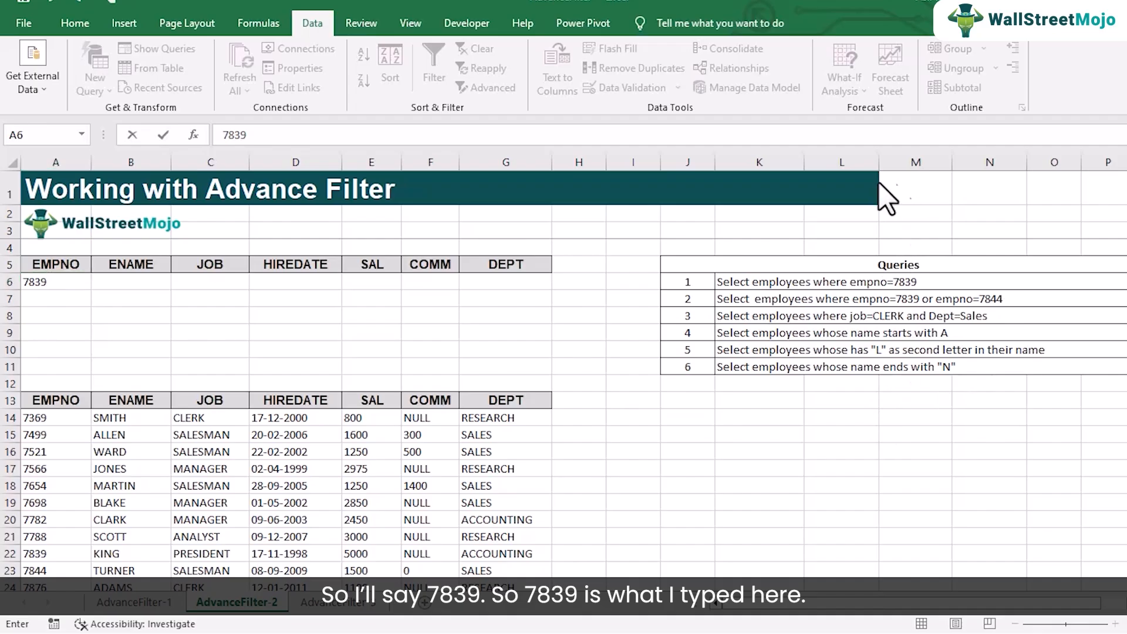
{"action": "left_click", "coordinate": [63, 285]}
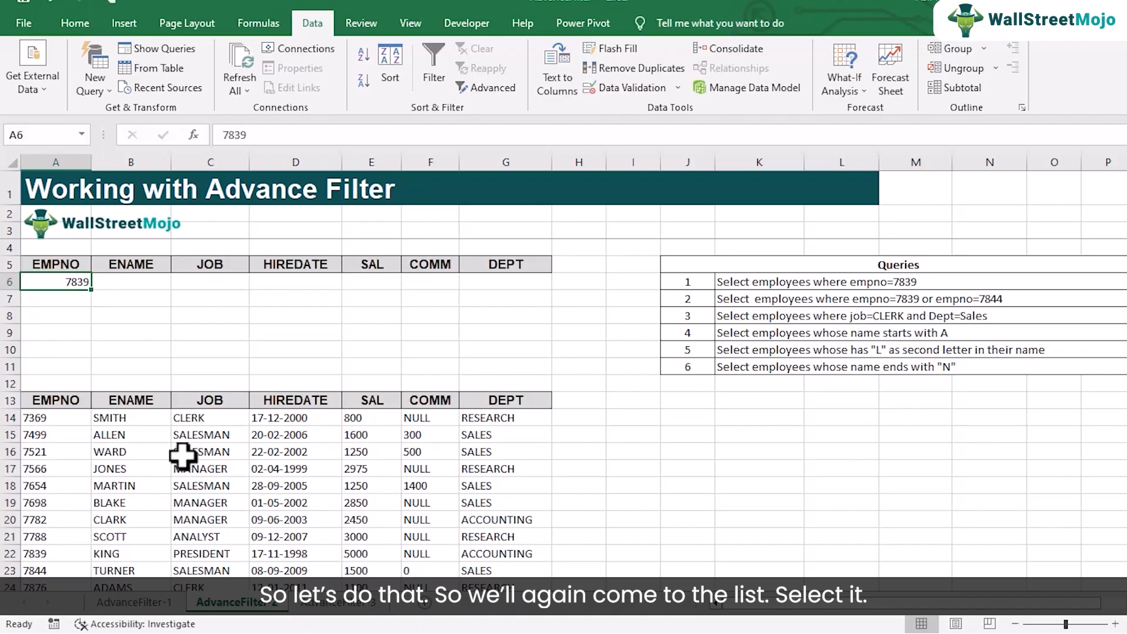
Filter the employee list A13:G27 in place with an advanced filter, using only A5:G6 as the criteria range.
{"action": "left_click", "coordinate": [182, 455]}
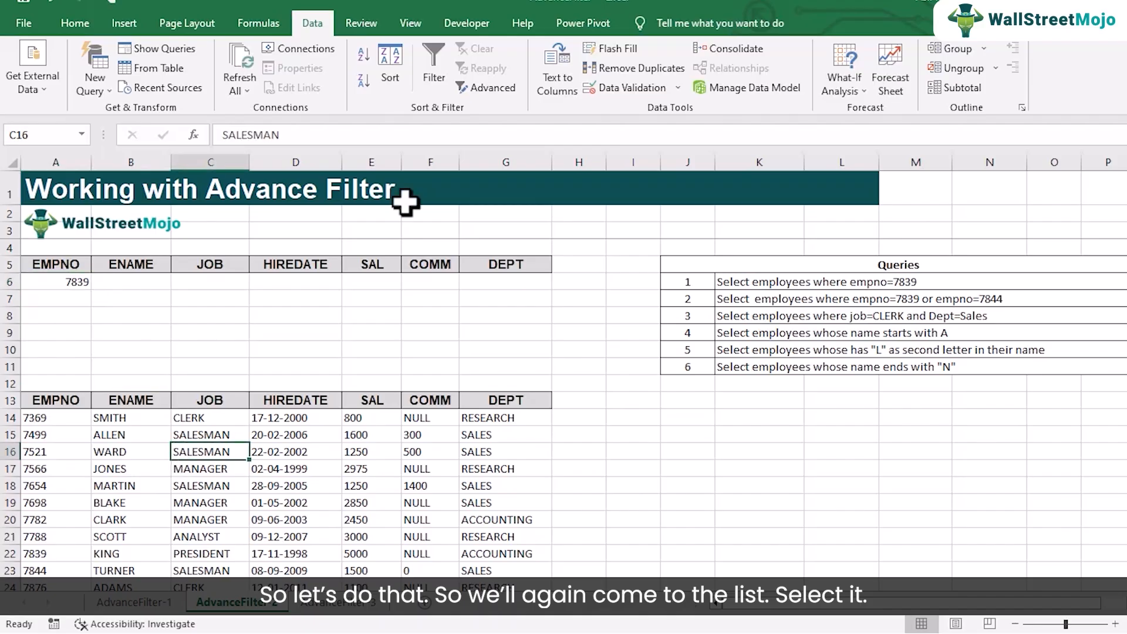
{"action": "left_click", "coordinate": [482, 86]}
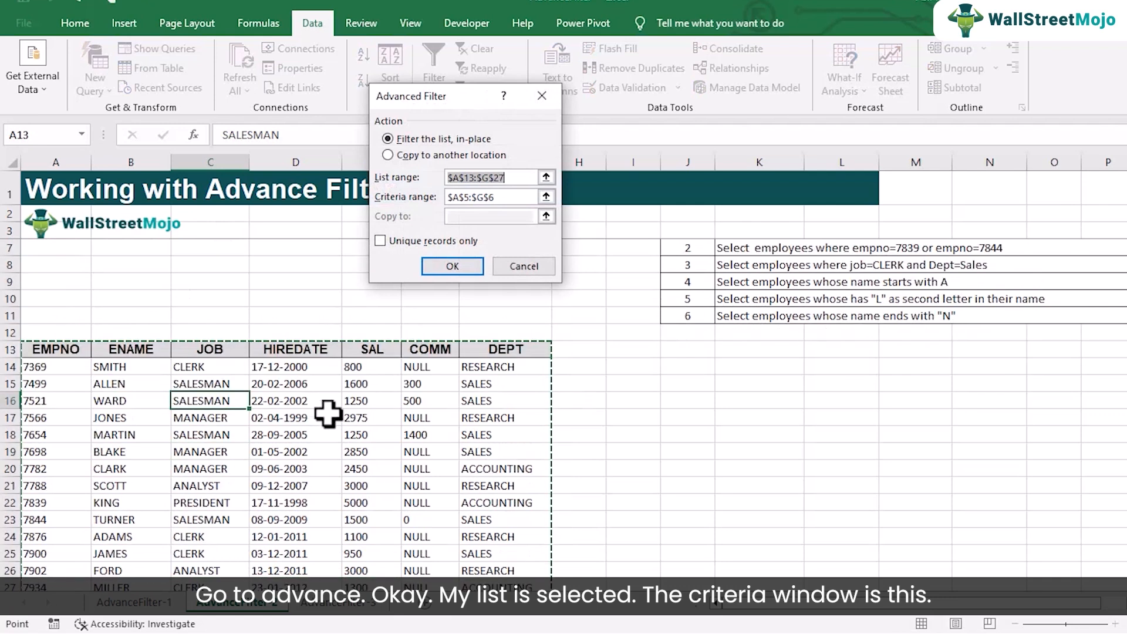
{"action": "left_click", "coordinate": [499, 197]}
{"action": "left_click_drag", "start_coordinate": [68, 267], "coordinate": [510, 283]}
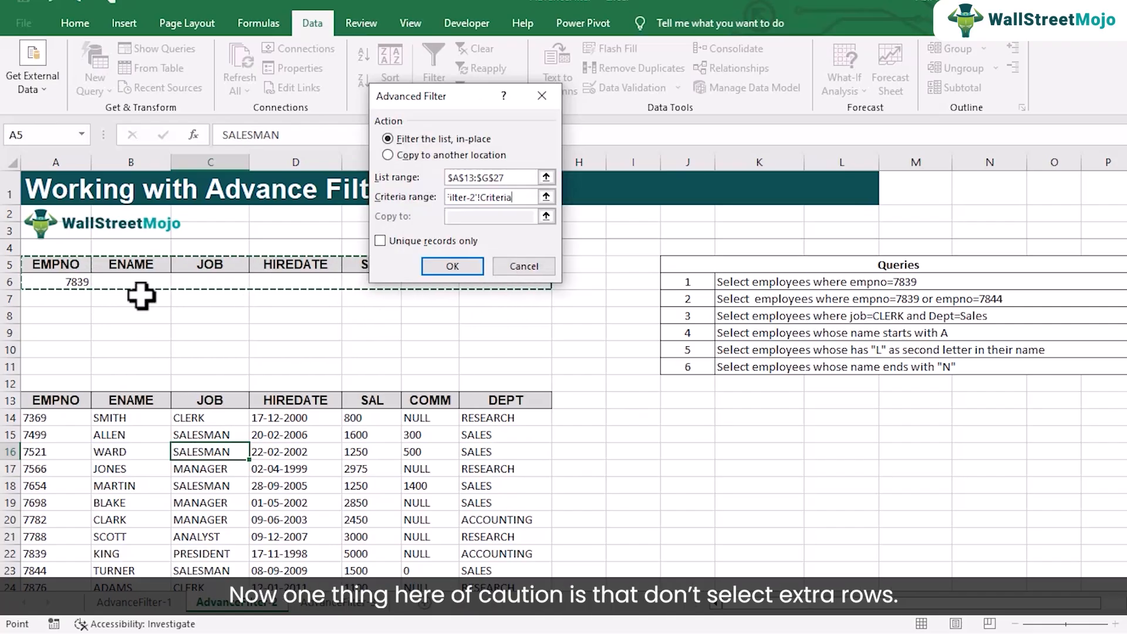
{"action": "left_click_drag", "start_coordinate": [56, 267], "coordinate": [512, 302]}
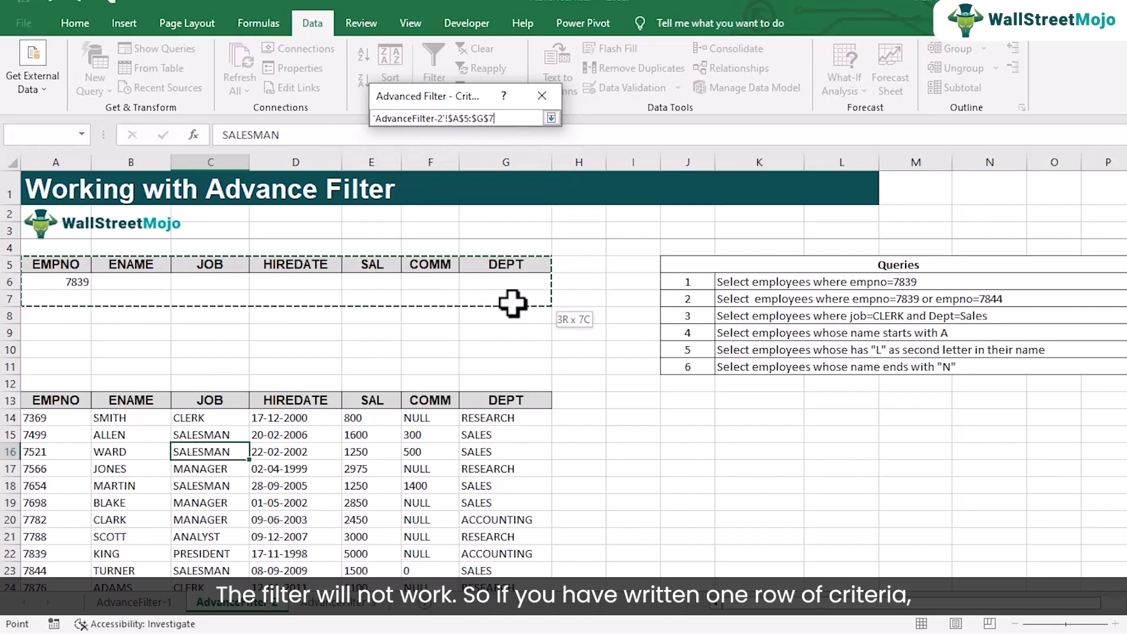
{"action": "left_click_drag", "start_coordinate": [513, 304], "coordinate": [512, 303]}
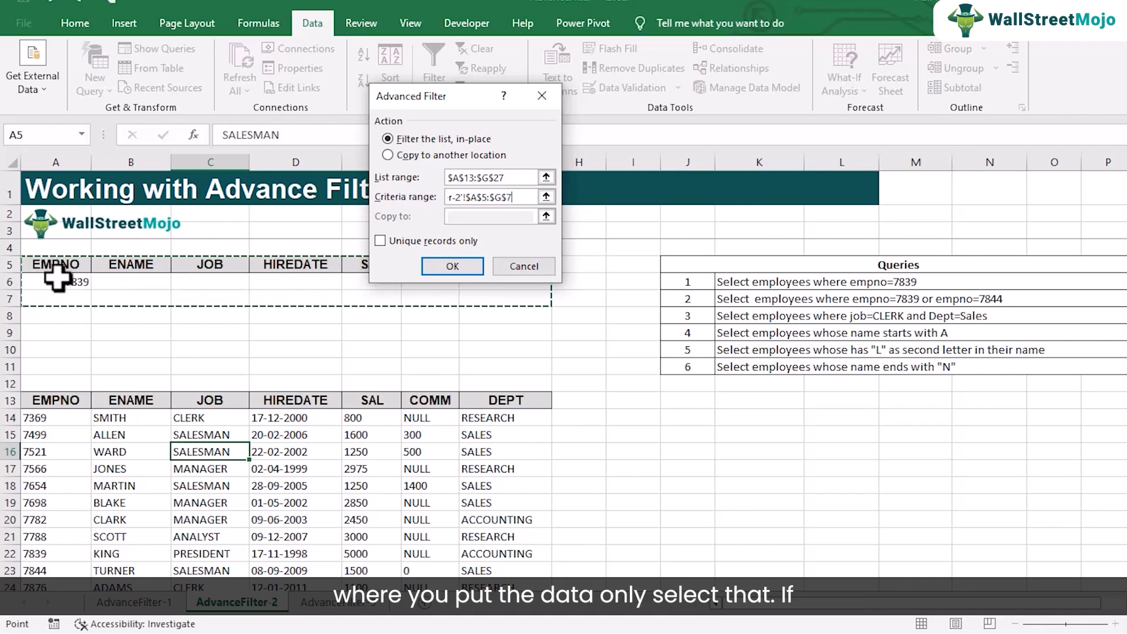
{"action": "left_click_drag", "start_coordinate": [56, 267], "coordinate": [516, 286]}
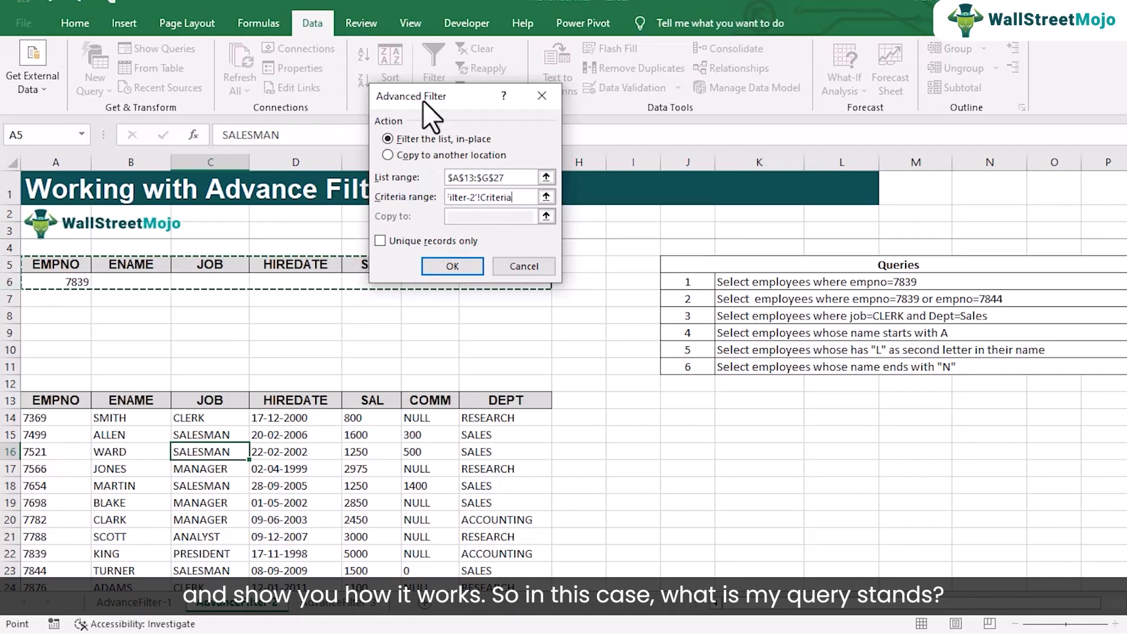
{"action": "left_click_drag", "start_coordinate": [423, 101], "coordinate": [380, 55]}
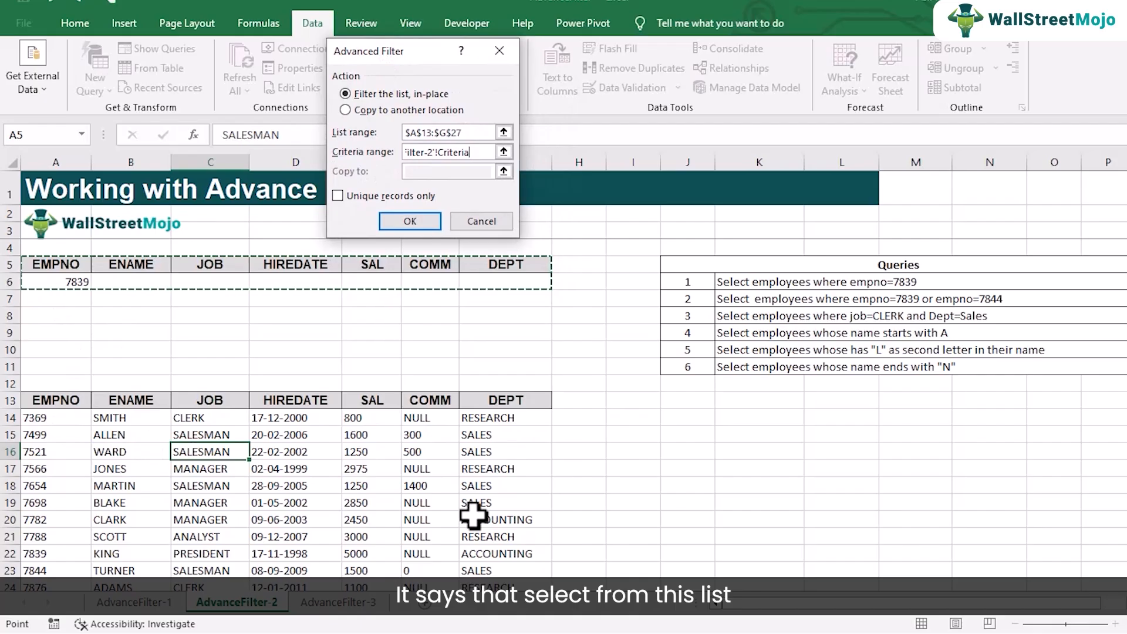
{"action": "scroll", "coordinate": [473, 515], "scroll_direction": "down", "scroll_amount": 1}
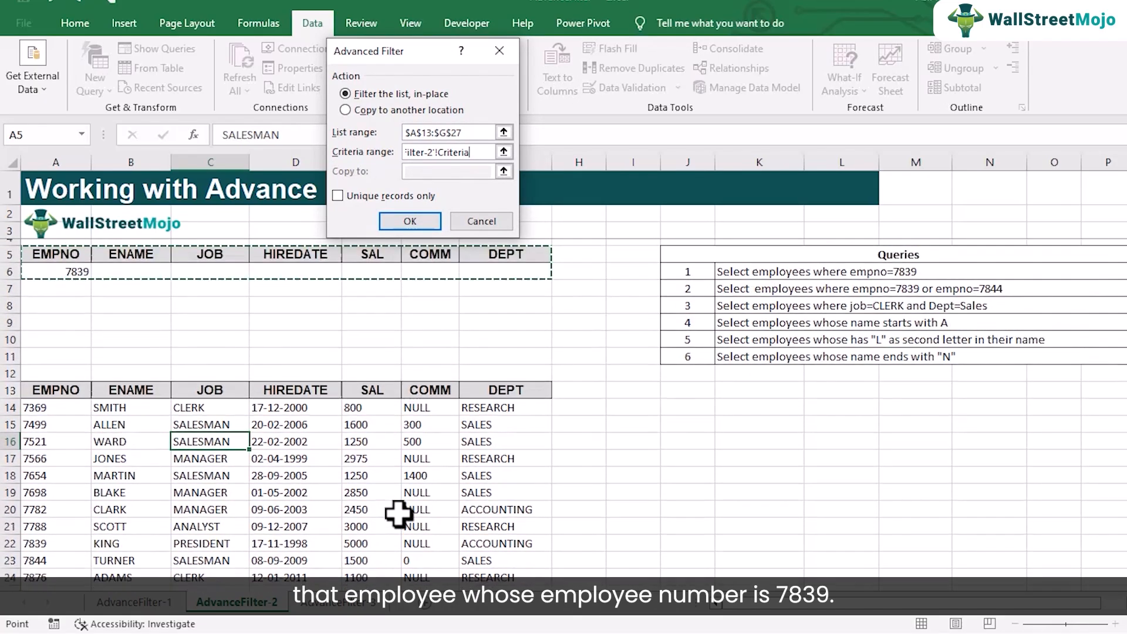
{"action": "scroll", "coordinate": [398, 514], "scroll_direction": "up", "scroll_amount": 1}
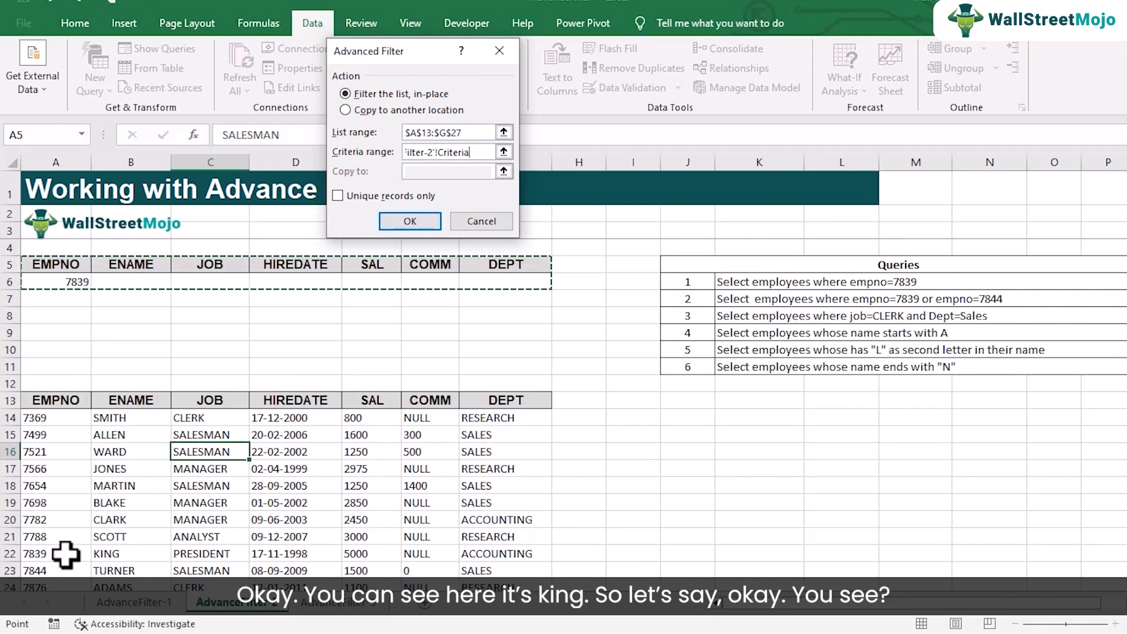
{"action": "left_click", "coordinate": [418, 222]}
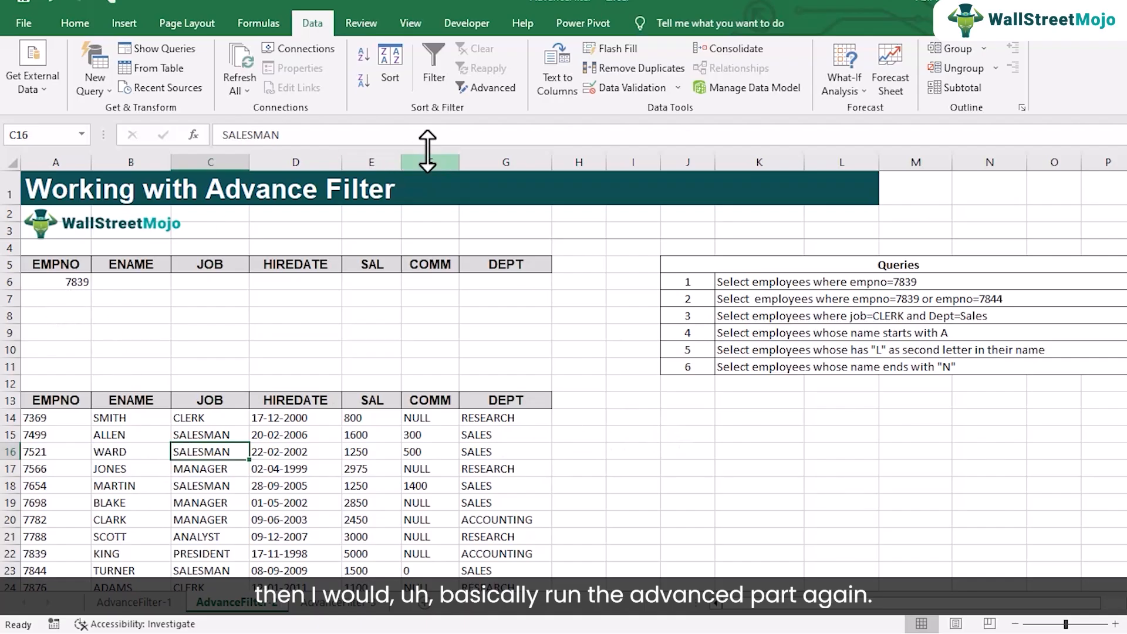
Run an advanced filter on A13:G27 with criteria range A5:G6, copying the matching records to cell J13.
{"action": "left_click", "coordinate": [485, 88]}
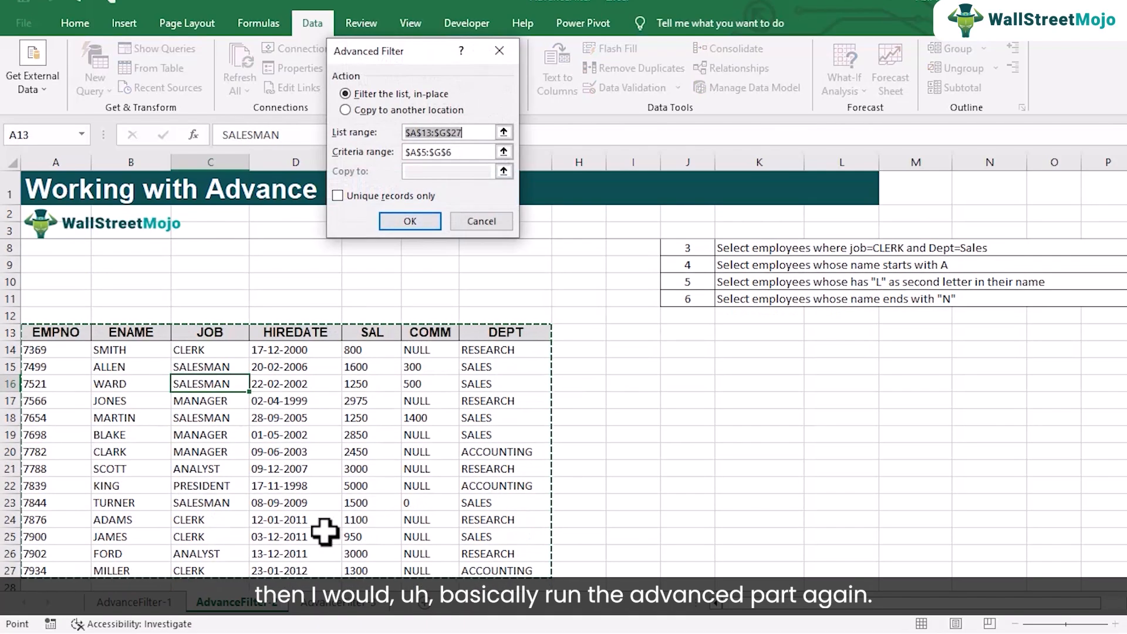
{"action": "scroll", "coordinate": [324, 531], "scroll_direction": "up", "scroll_amount": 2}
{"action": "left_click", "coordinate": [469, 148]}
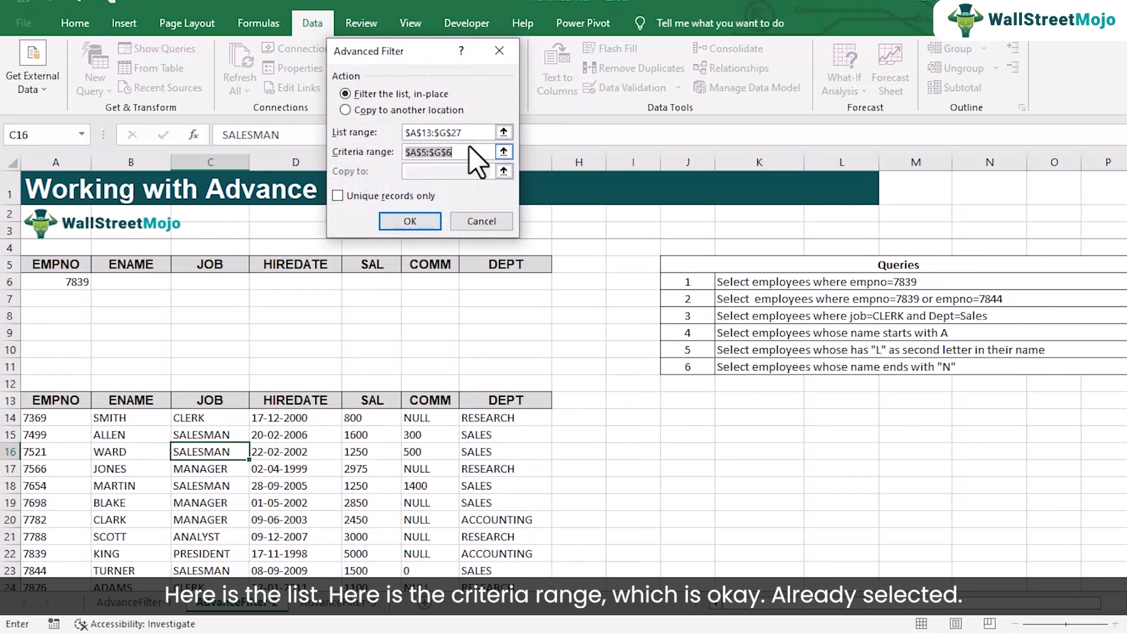
{"action": "left_click", "coordinate": [469, 148]}
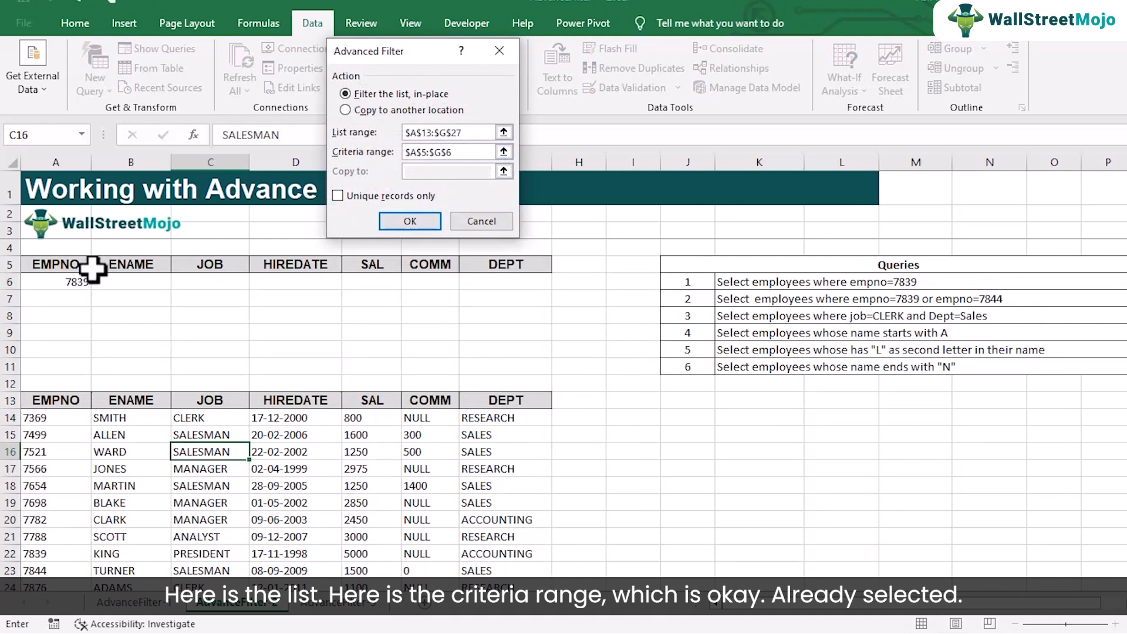
{"action": "left_click", "coordinate": [347, 110]}
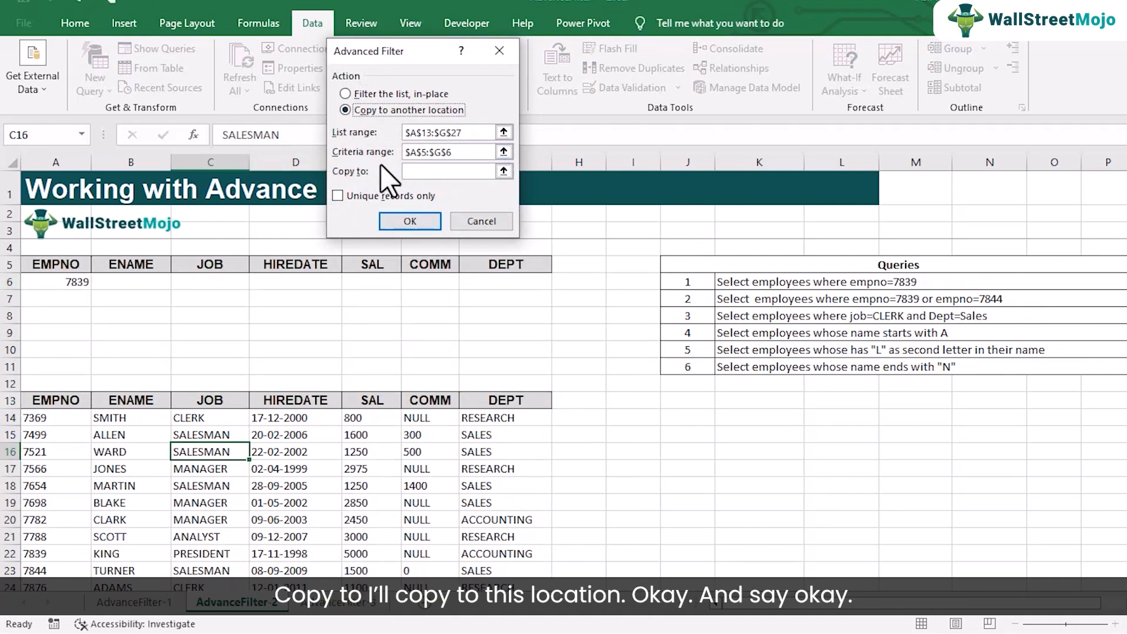
{"action": "left_click", "coordinate": [405, 172]}
{"action": "left_click", "coordinate": [689, 401]}
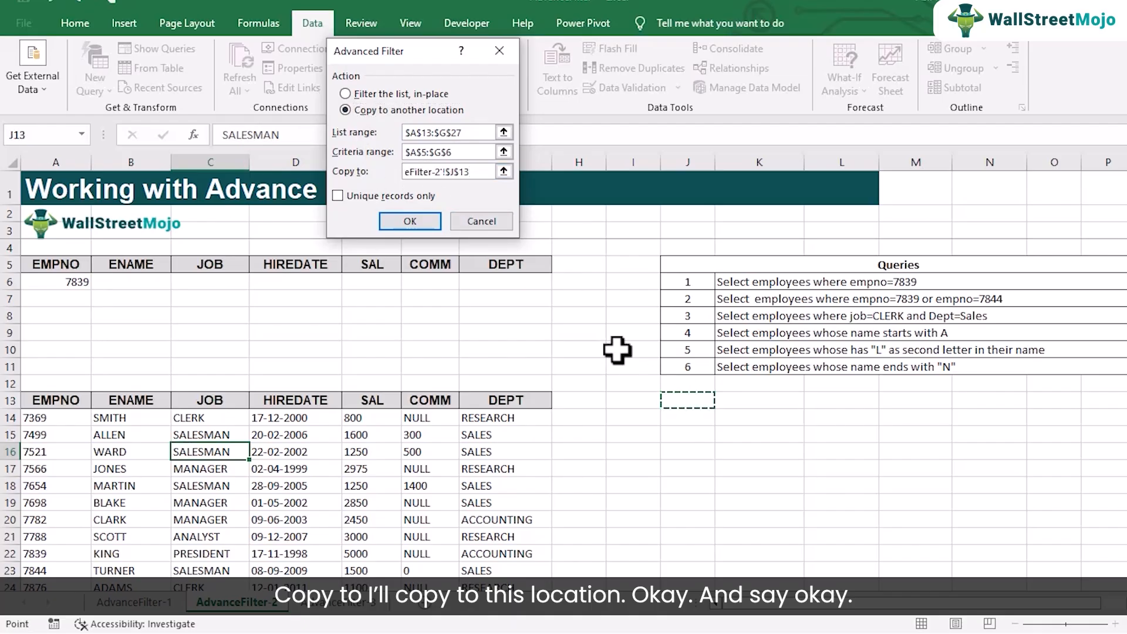
{"action": "left_click", "coordinate": [414, 220]}
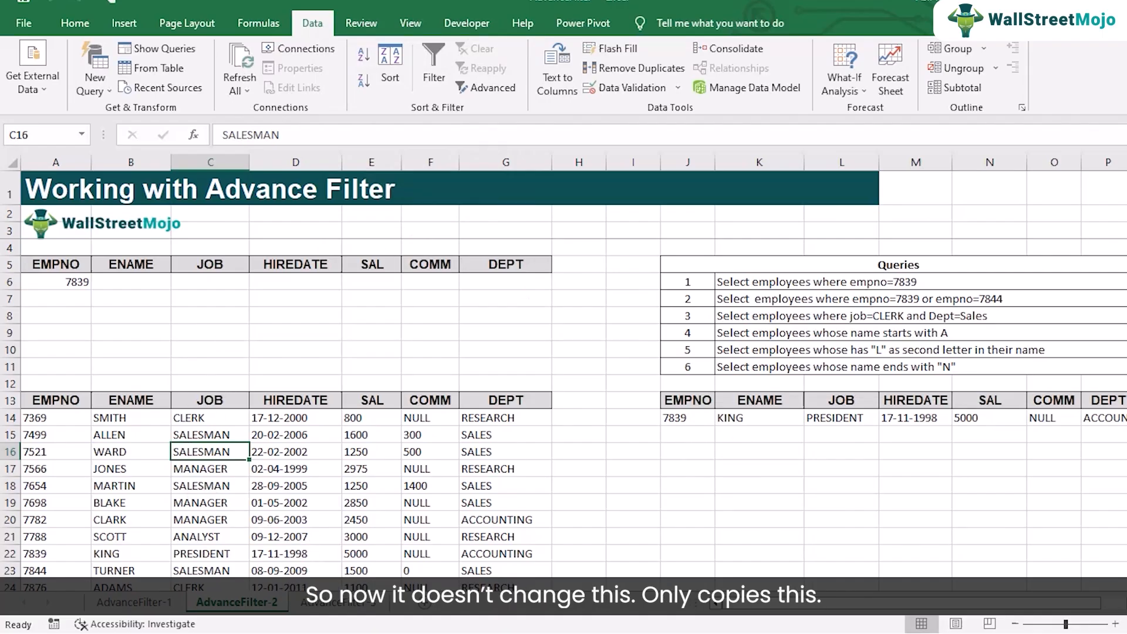
Compare the copied record with its source record in row 22 of the employee list.
{"action": "left_click", "coordinate": [1123, 603]}
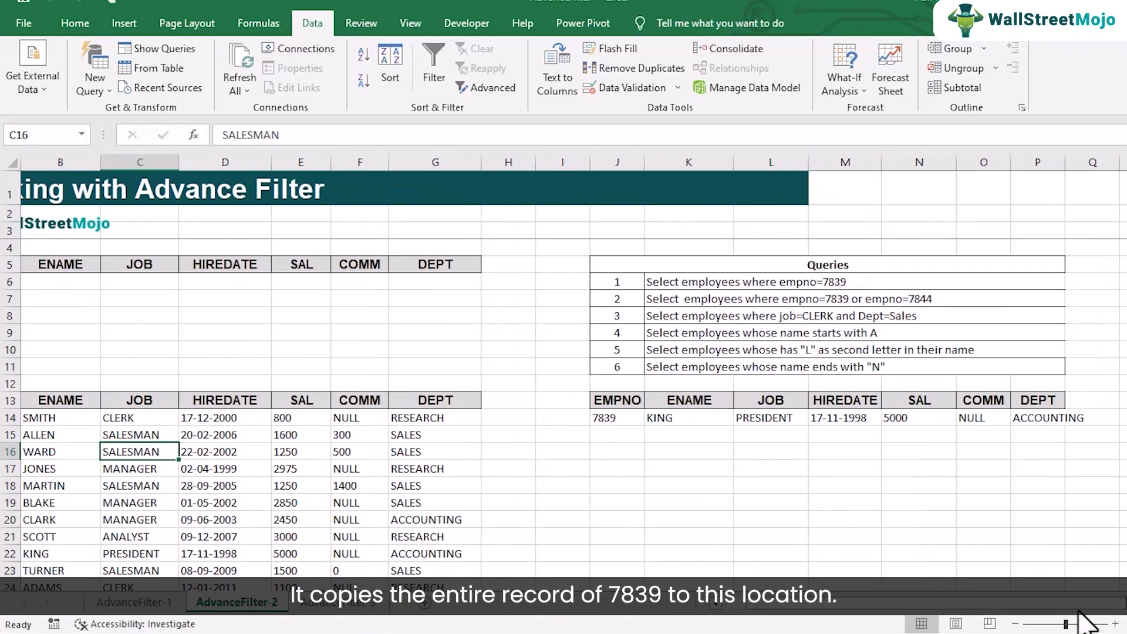
{"action": "scroll", "coordinate": [546, 561], "scroll_direction": "down", "scroll_amount": 1}
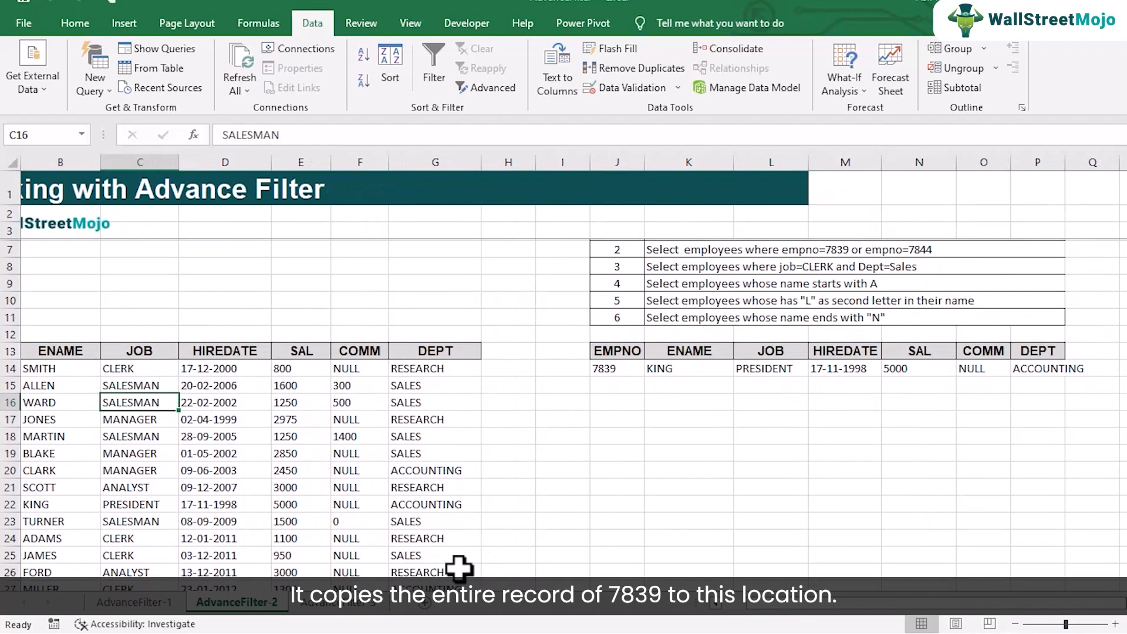
{"action": "left_click_drag", "start_coordinate": [835, 607], "coordinate": [804, 609]}
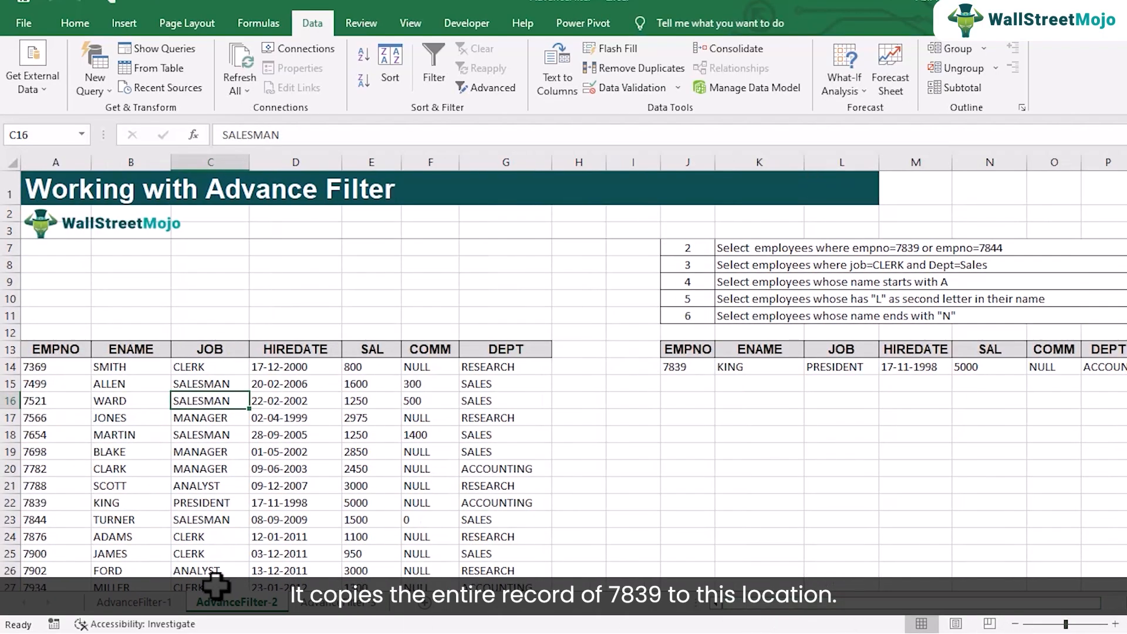
{"action": "left_click_drag", "start_coordinate": [27, 503], "coordinate": [492, 505]}
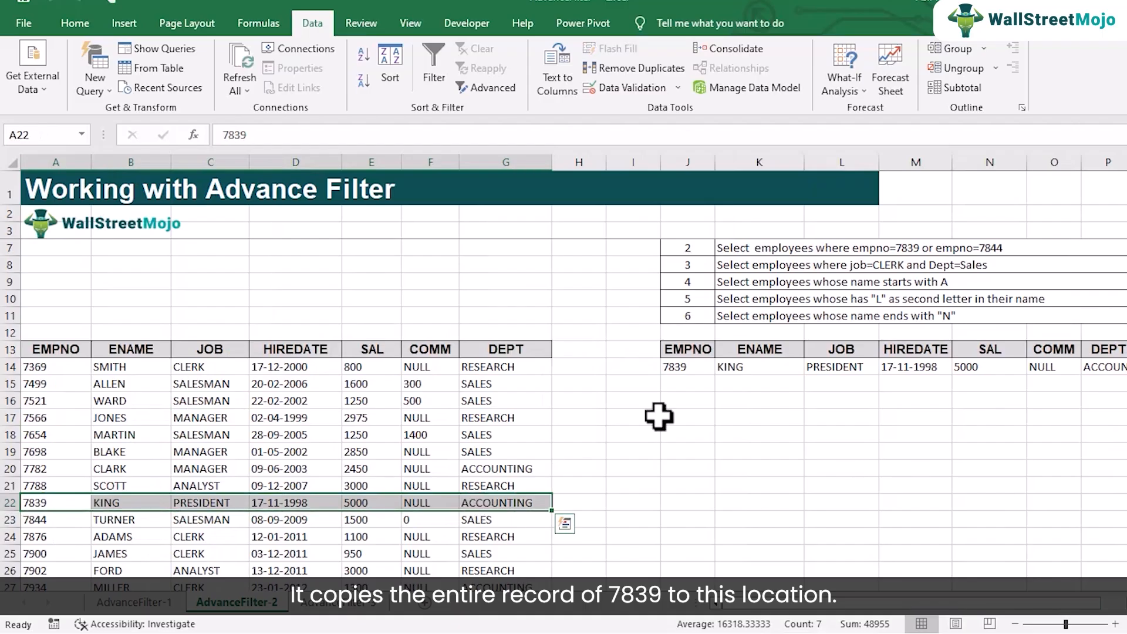
{"action": "scroll", "coordinate": [1006, 209], "scroll_direction": "up", "scroll_amount": 1}
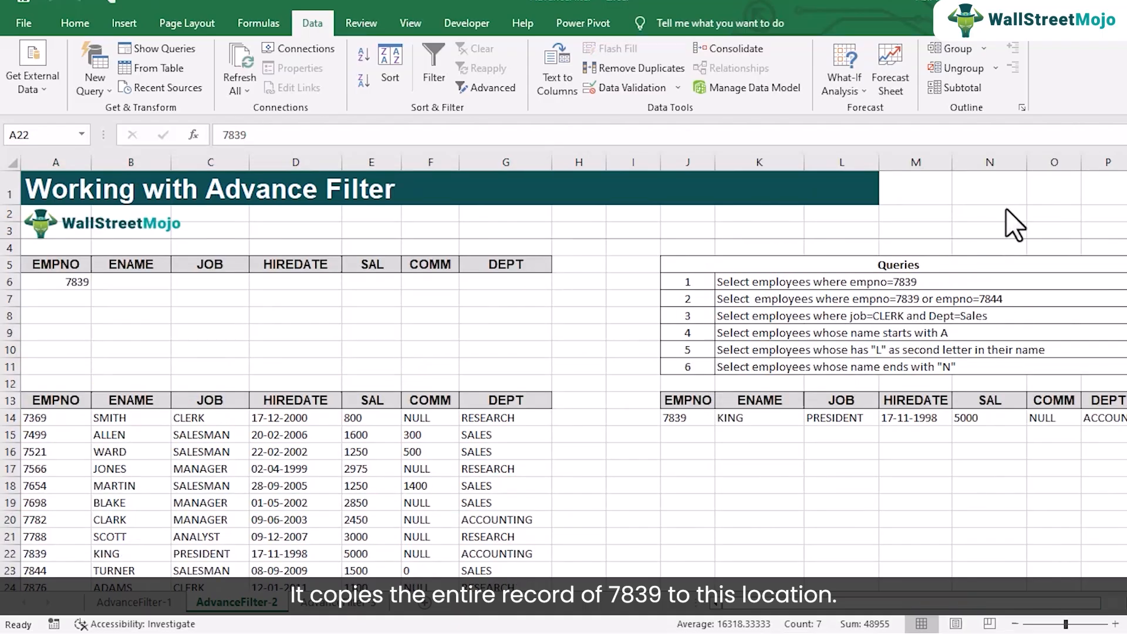
Delete the HIREDATE, SAL, COMM and DEPT cells M13:P14 from the copied output, shifting cells left.
{"action": "scroll", "coordinate": [312, 473], "scroll_direction": "down", "scroll_amount": 1}
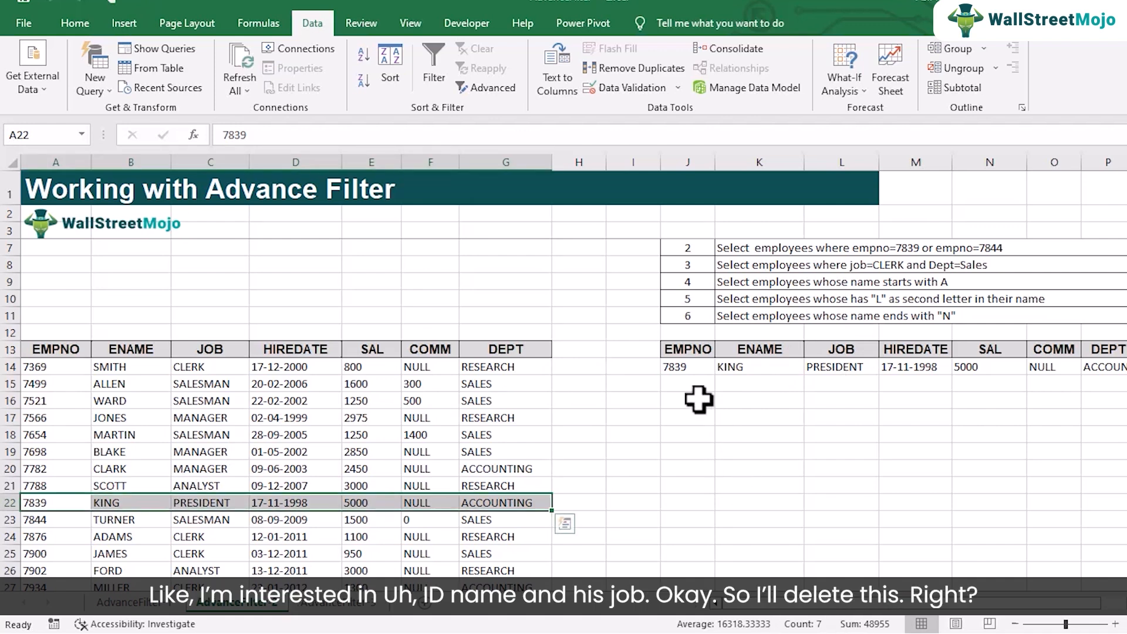
{"action": "left_click_drag", "start_coordinate": [683, 351], "coordinate": [826, 373]}
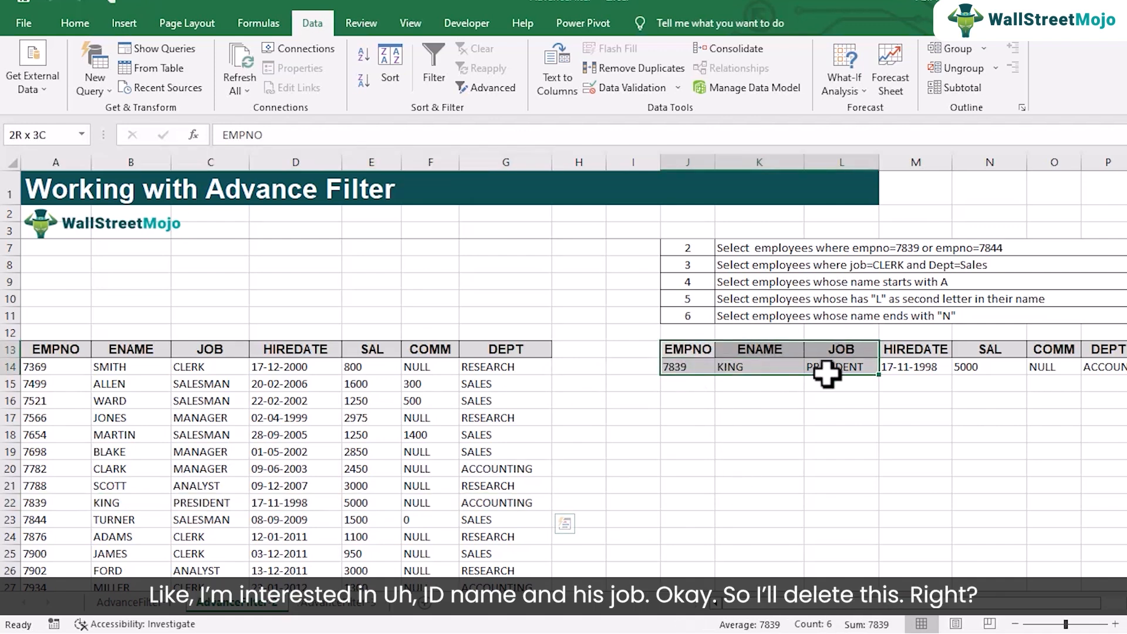
{"action": "left_click_drag", "start_coordinate": [915, 352], "coordinate": [975, 365]}
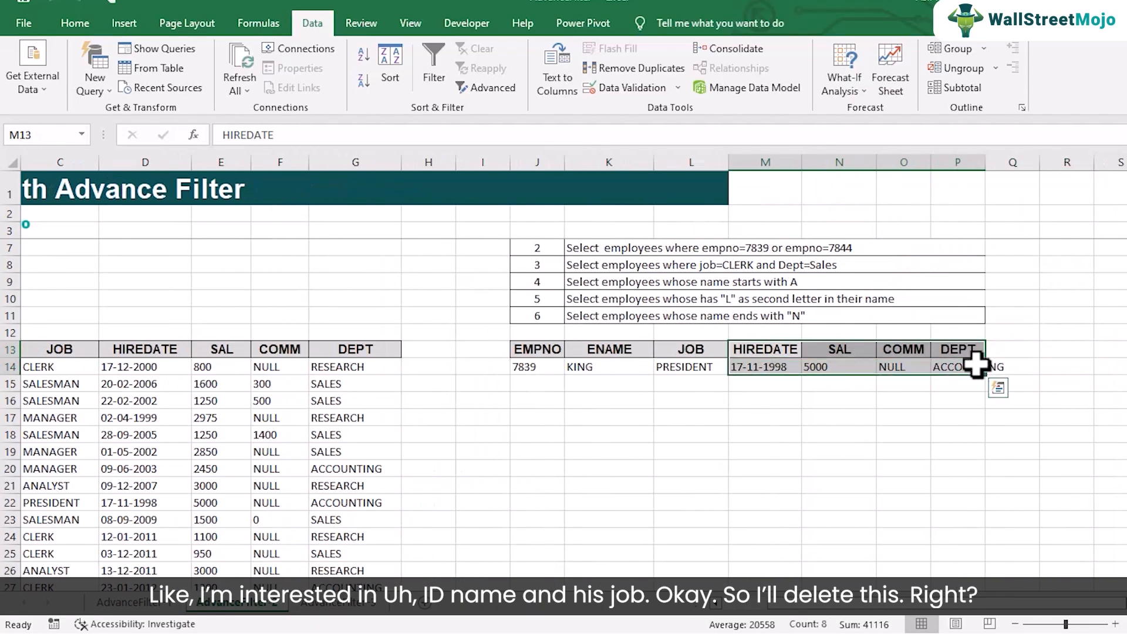
{"action": "right_click", "coordinate": [925, 369]}
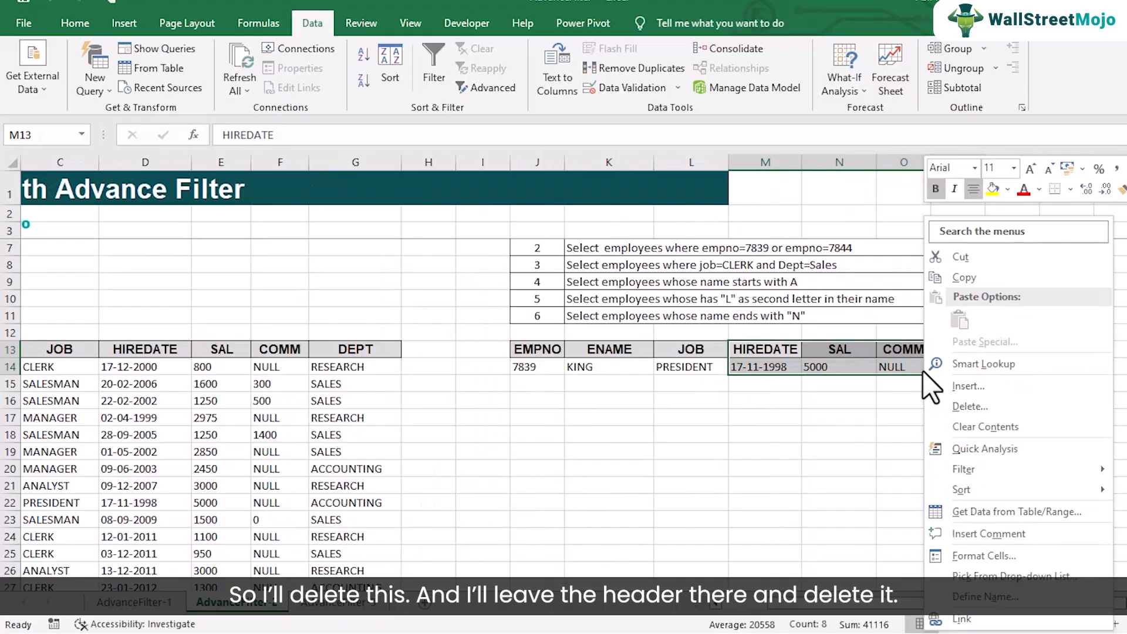
{"action": "left_click", "coordinate": [970, 406]}
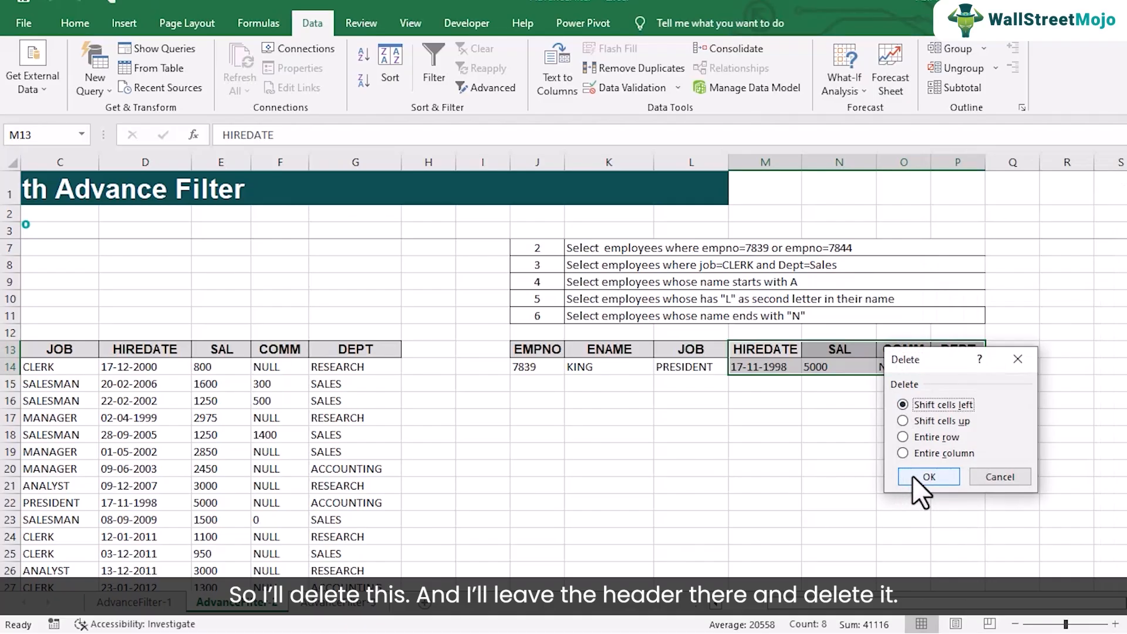
{"action": "left_click", "coordinate": [913, 476]}
{"action": "left_click", "coordinate": [820, 475]}
Clear the copied record in J14:L14, keeping the EMPNO, ENAME and JOB headers above it.
{"action": "left_click_drag", "start_coordinate": [536, 344], "coordinate": [682, 372]}
{"action": "left_click", "coordinate": [531, 350]}
{"action": "left_click_drag", "start_coordinate": [531, 365], "coordinate": [674, 370]}
{"action": "key", "text": "Delete"}
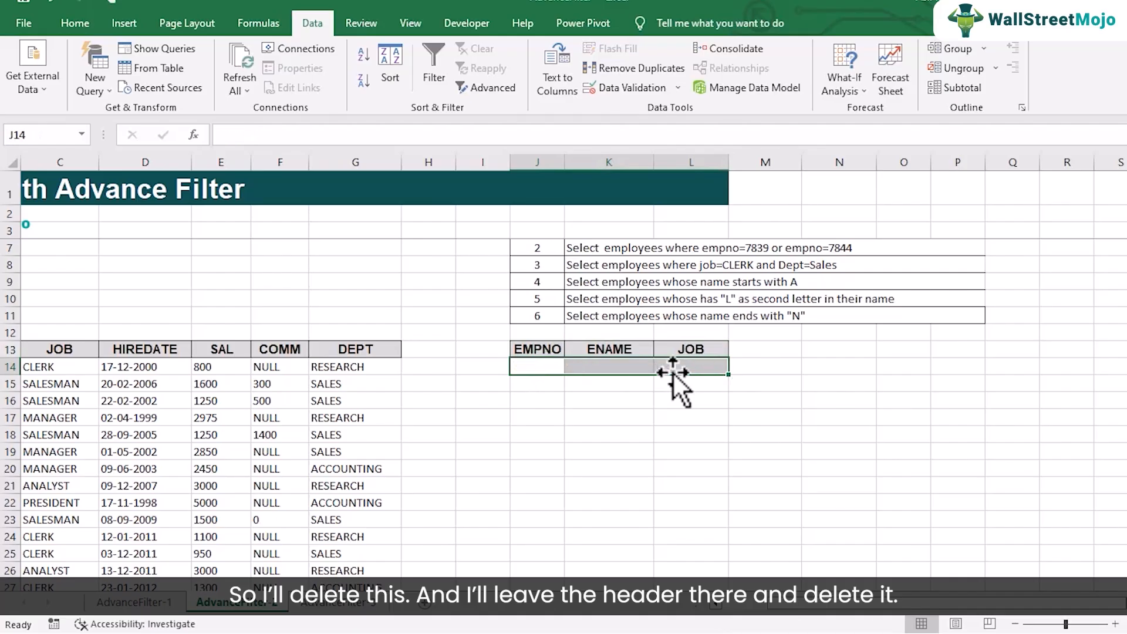
{"action": "left_click_drag", "start_coordinate": [785, 606], "coordinate": [648, 601]}
{"action": "scroll", "coordinate": [375, 535], "scroll_direction": "up", "scroll_amount": 1}
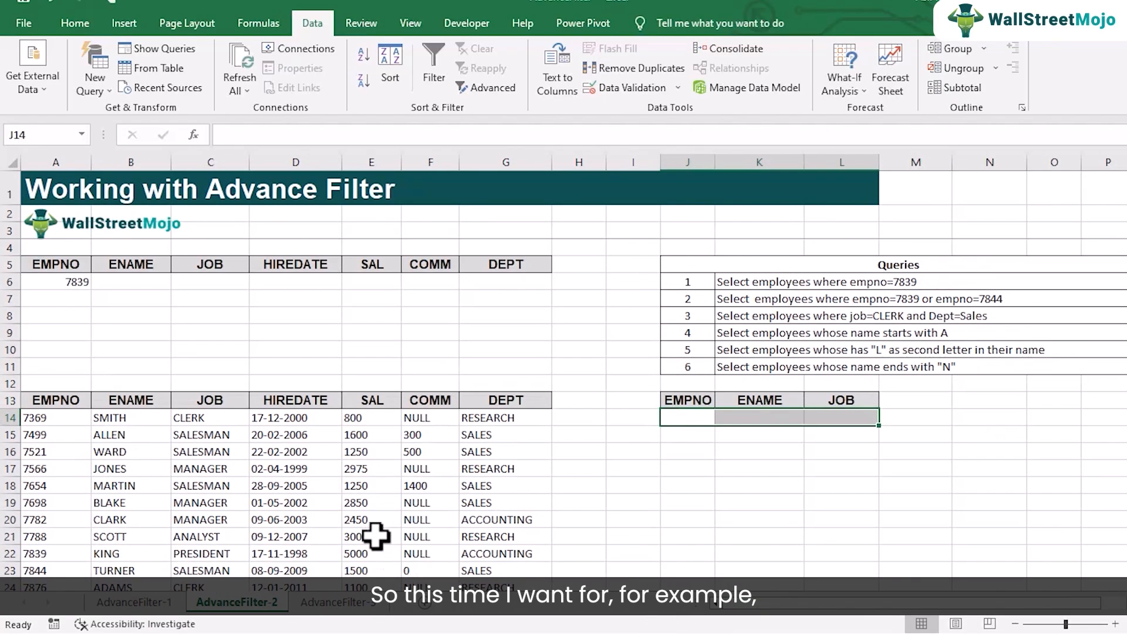
Enter the employee number from row 15 as the EMPNO criterion in cell A6.
{"action": "left_click", "coordinate": [61, 283]}
{"action": "type", "text": "7"}
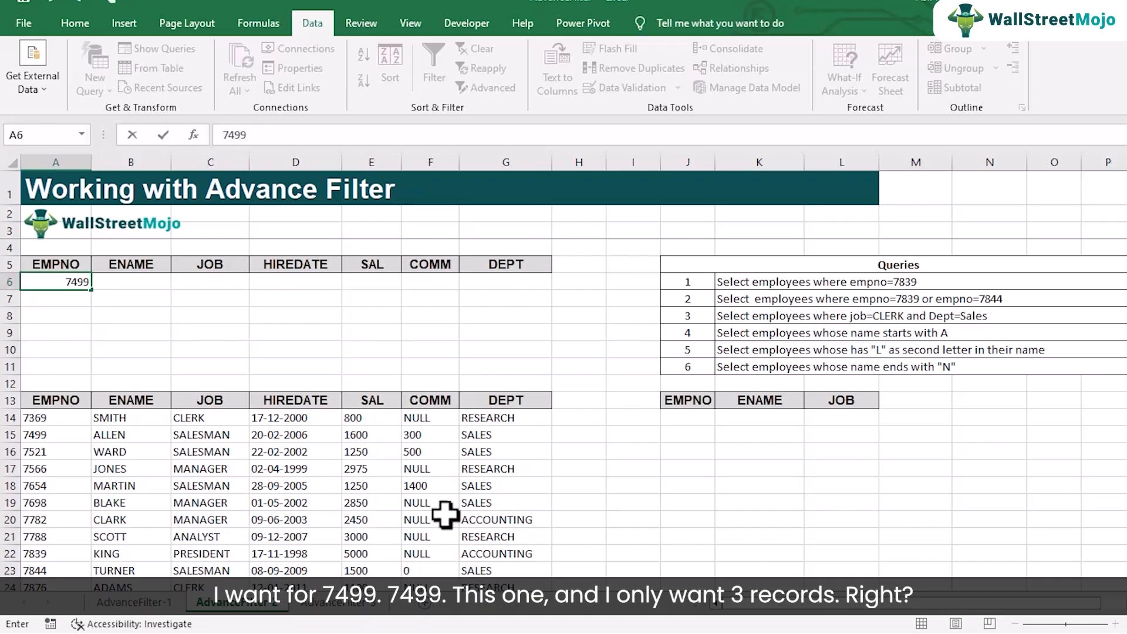
{"action": "left_click", "coordinate": [332, 485]}
{"action": "left_click_drag", "start_coordinate": [56, 435], "coordinate": [232, 435]}
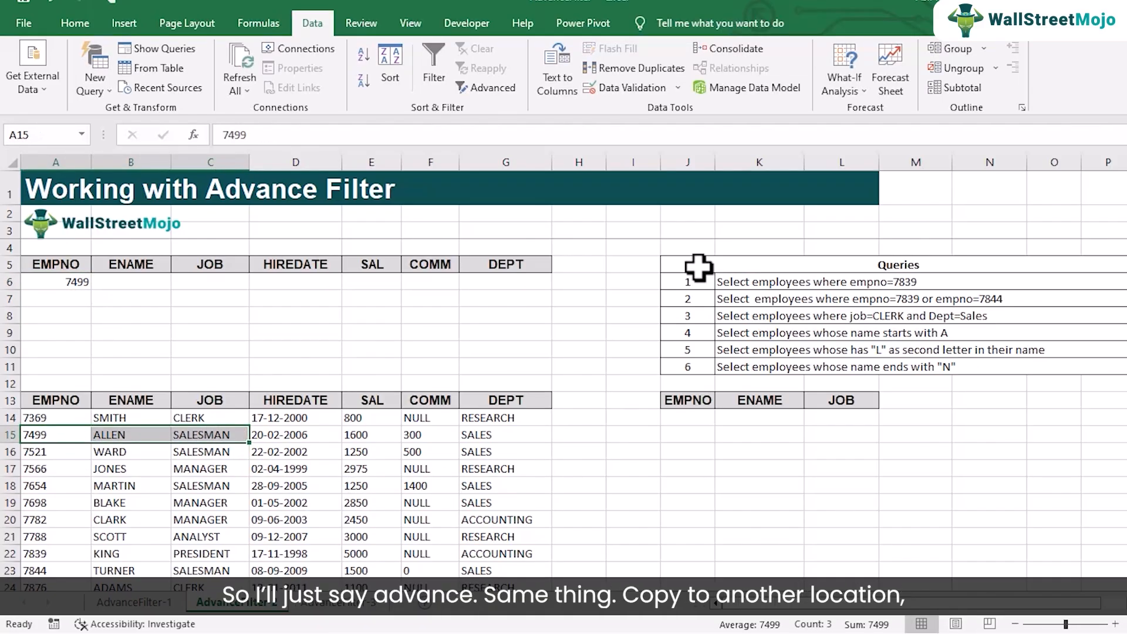
Run an advanced filter on A13:G27 with criteria range A5:G6, copying only the EMPNO, ENAME and JOB columns to J13:L13.
{"action": "left_click", "coordinate": [492, 88]}
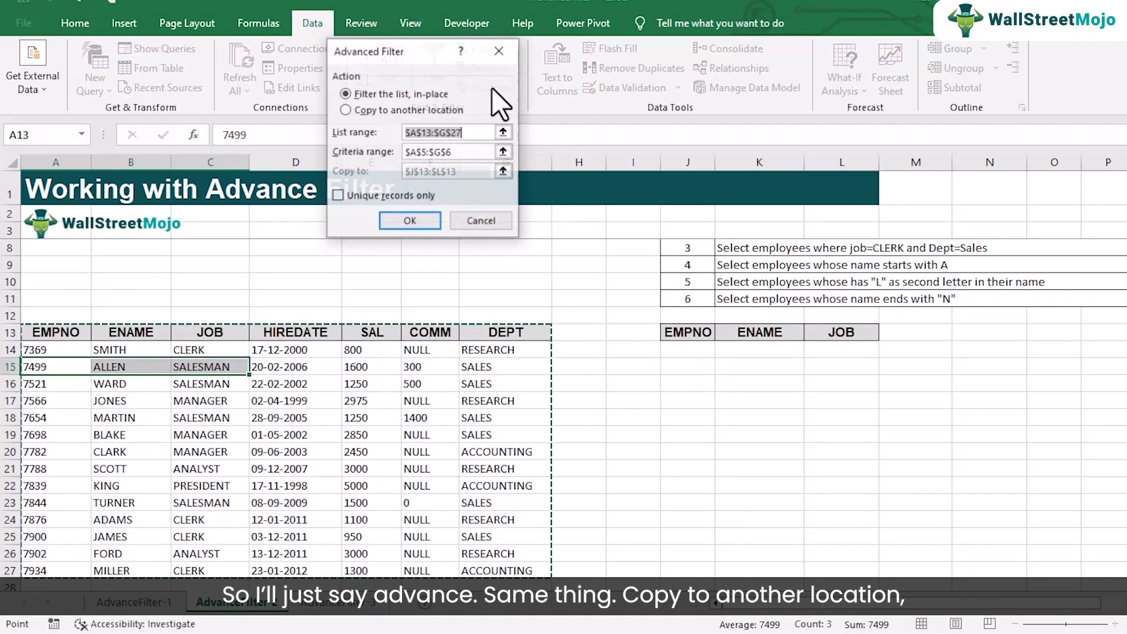
{"action": "left_click", "coordinate": [386, 113]}
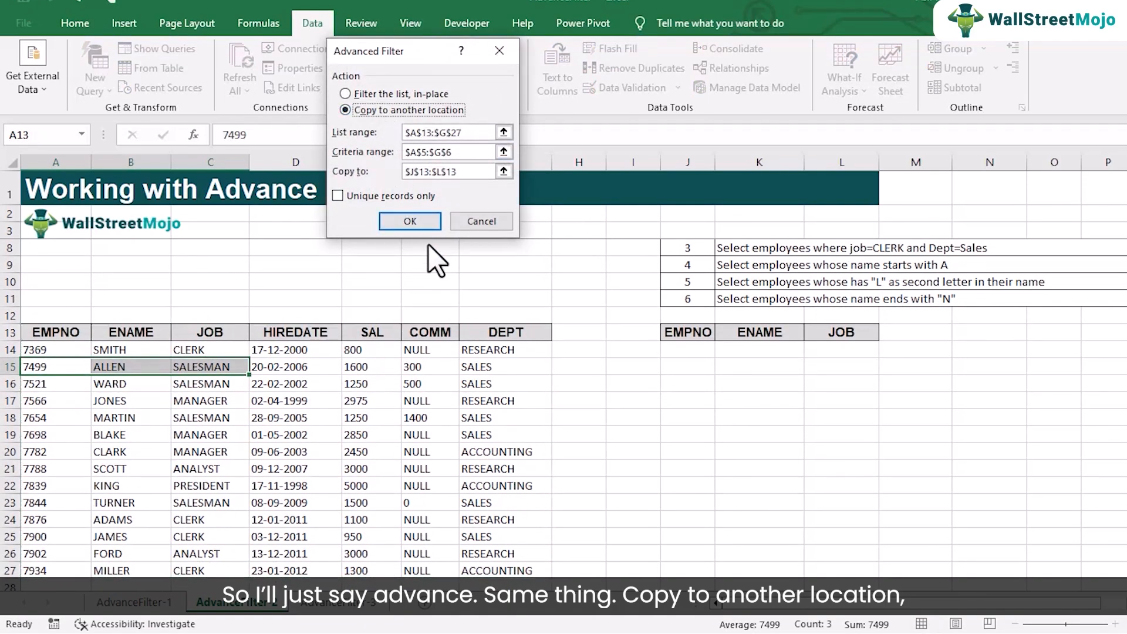
{"action": "left_click", "coordinate": [457, 171]}
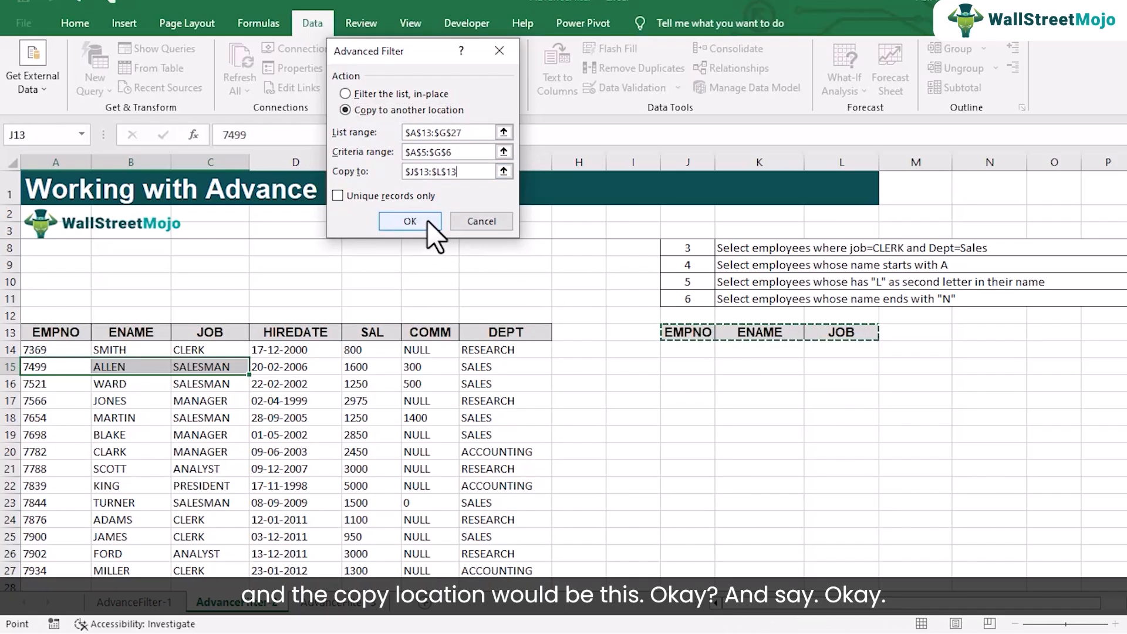
{"action": "left_click", "coordinate": [410, 221]}
{"action": "scroll", "coordinate": [435, 418], "scroll_direction": "up", "scroll_amount": 1}
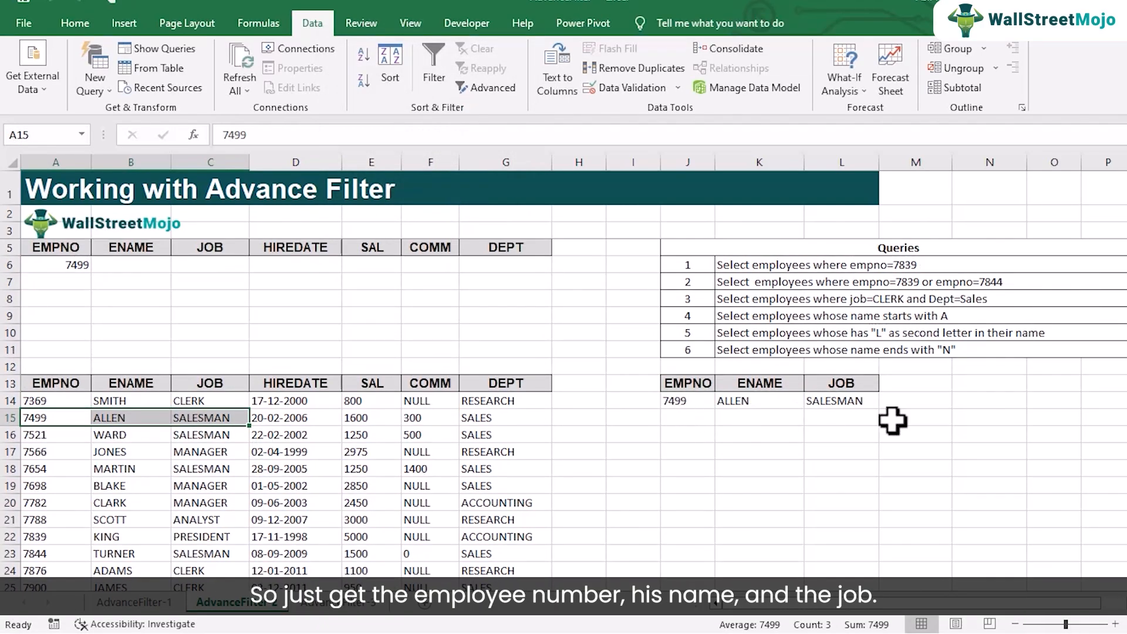
Change the output headers to SAL in K13 and DEPT in L13.
{"action": "left_click", "coordinate": [756, 387]}
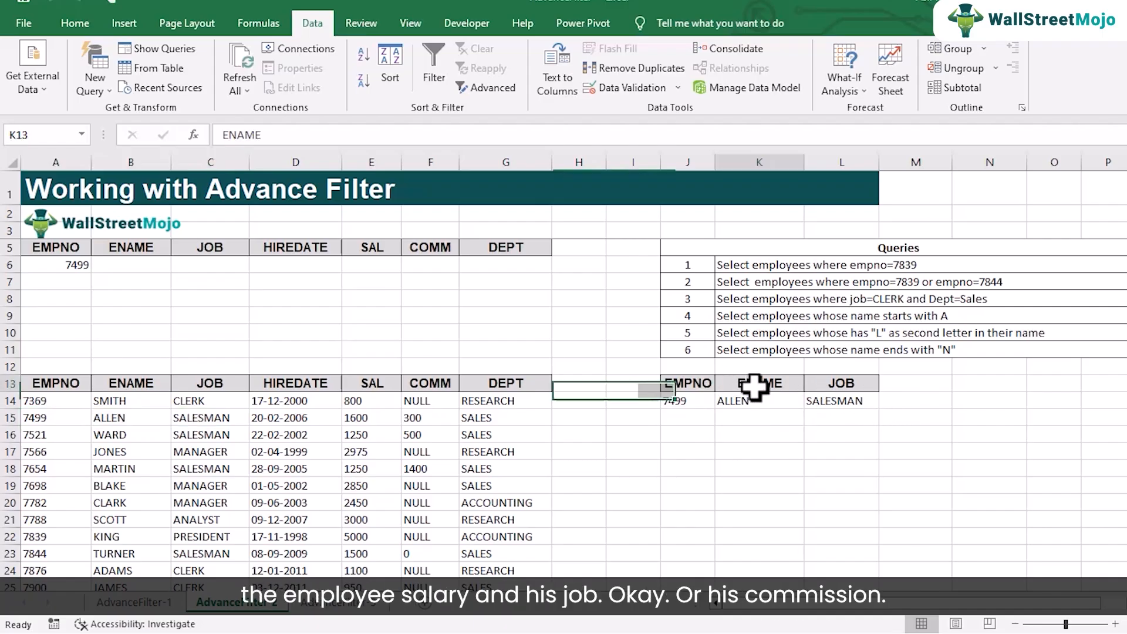
{"action": "type", "text": "SAL"}
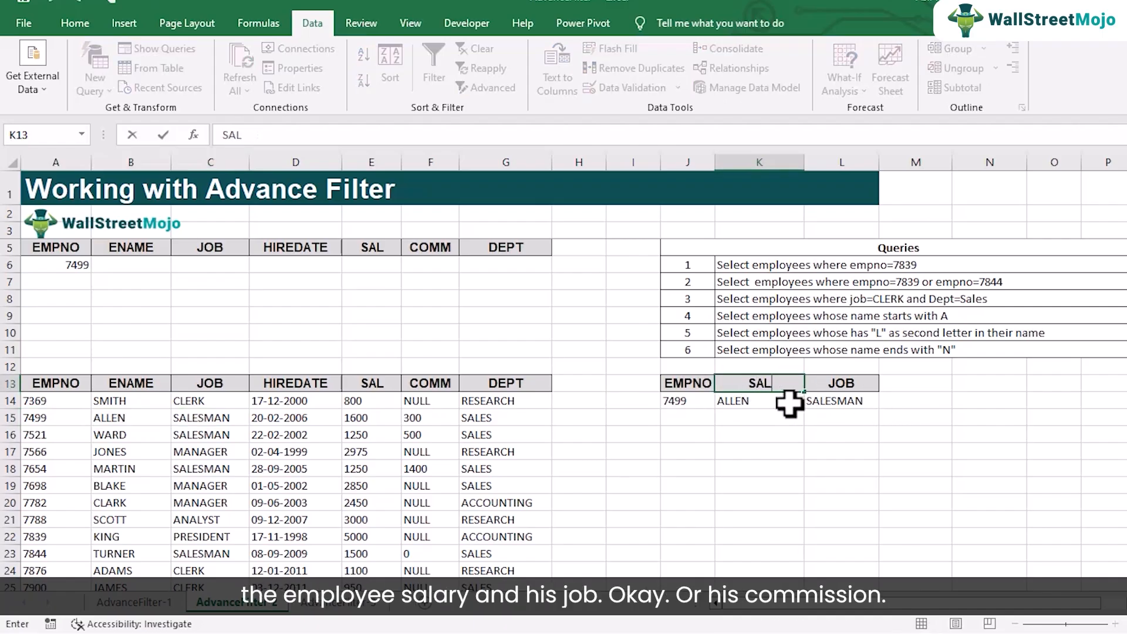
{"action": "left_click", "coordinate": [788, 419]}
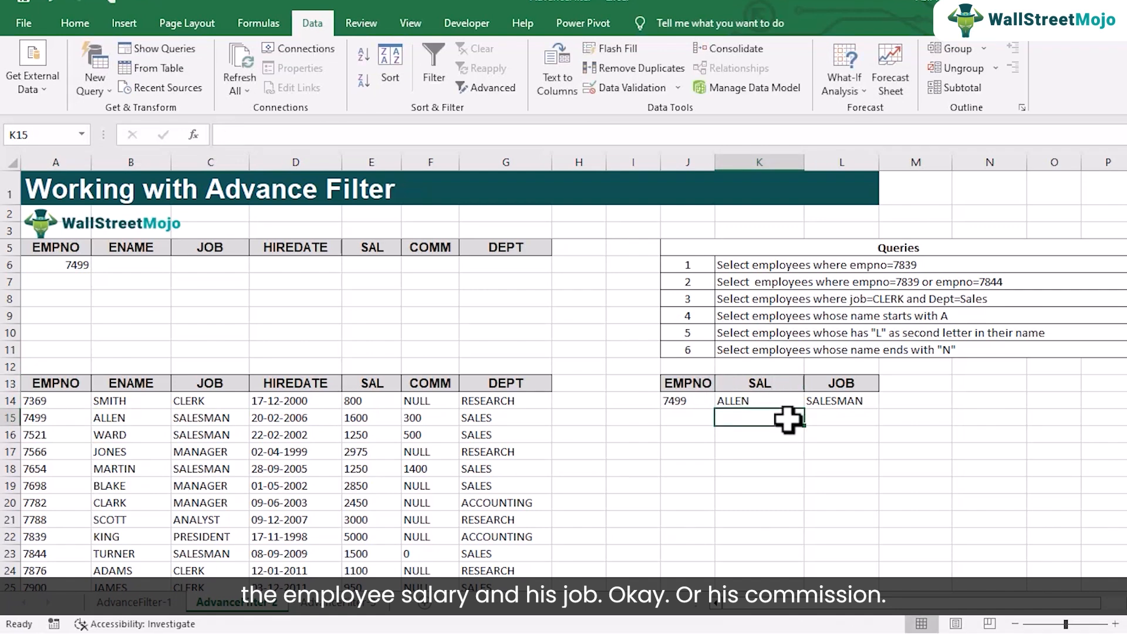
{"action": "left_click", "coordinate": [845, 387]}
{"action": "type", "text": "DEPT"}
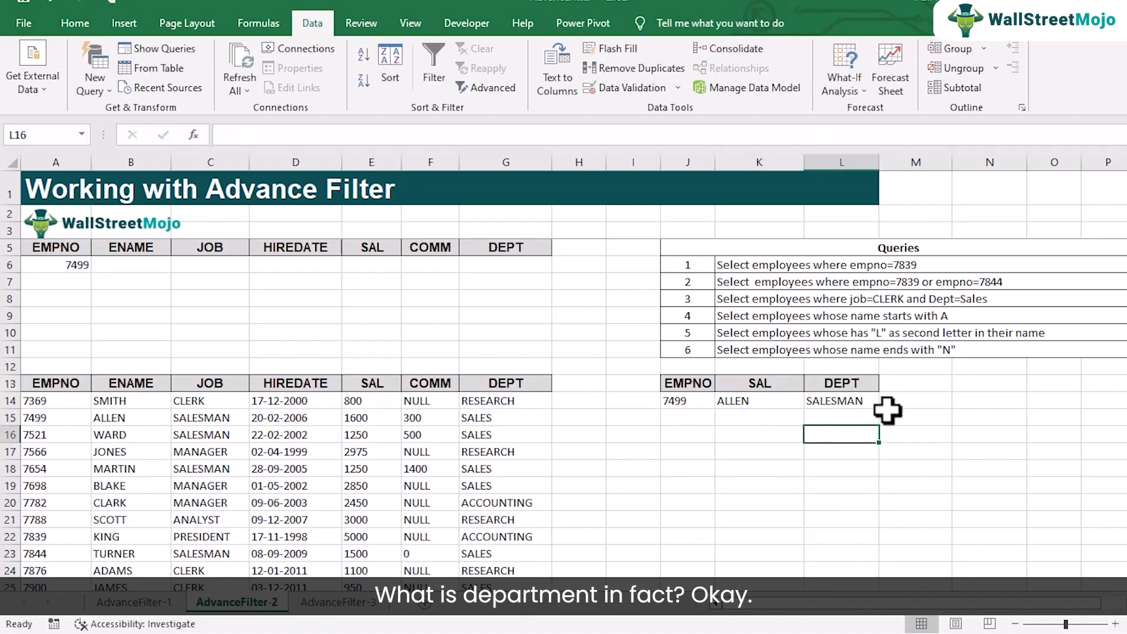
Clear the copied record in J14:L14 and set the EMPNO criterion in A6 to the employee number from row 20.
{"action": "left_click_drag", "start_coordinate": [698, 400], "coordinate": [828, 399]}
{"action": "key", "text": "Delete"}
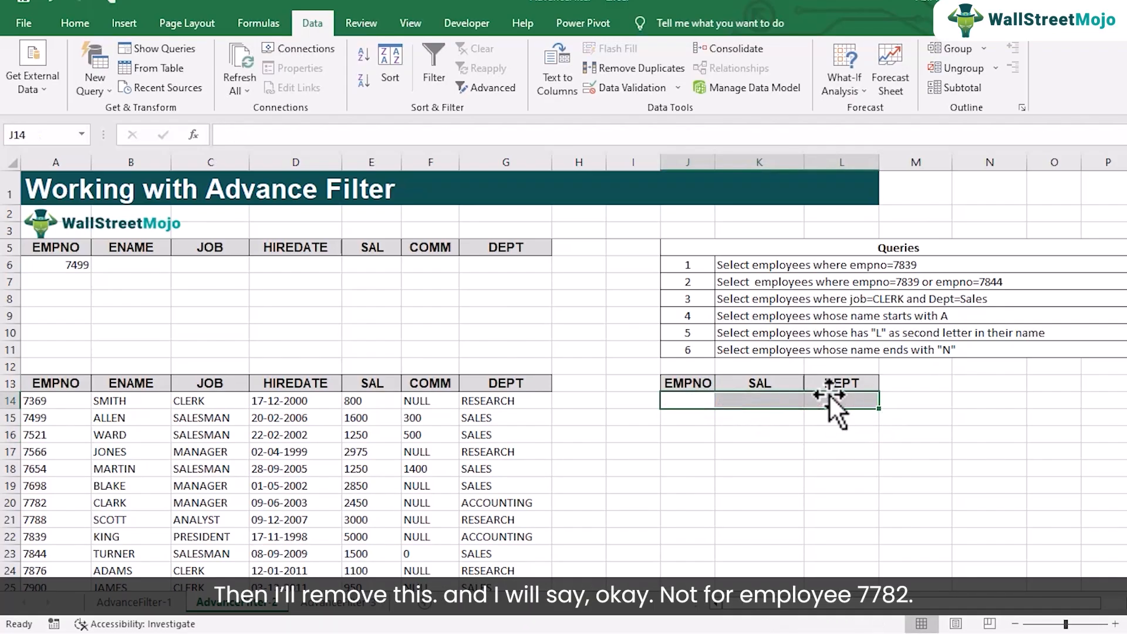
{"action": "left_click", "coordinate": [68, 265]}
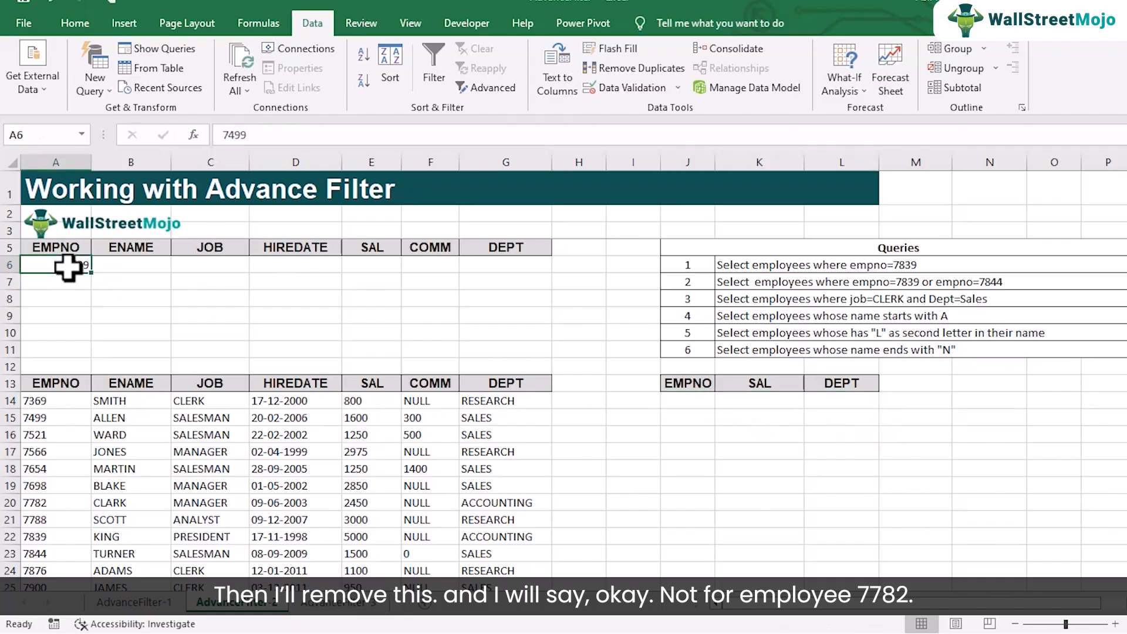
{"action": "type", "text": "7782"}
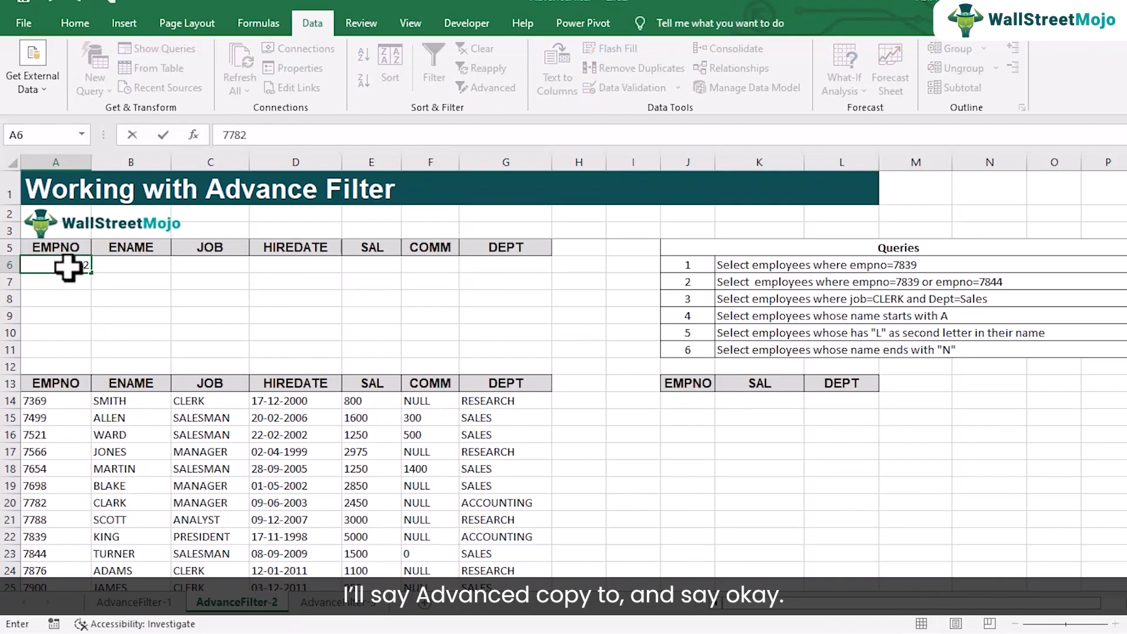
Run an advanced filter on A13:G27 with criteria range A5:G6, copying the EMPNO, SAL and DEPT columns to J13:L13.
{"action": "left_click", "coordinate": [212, 449]}
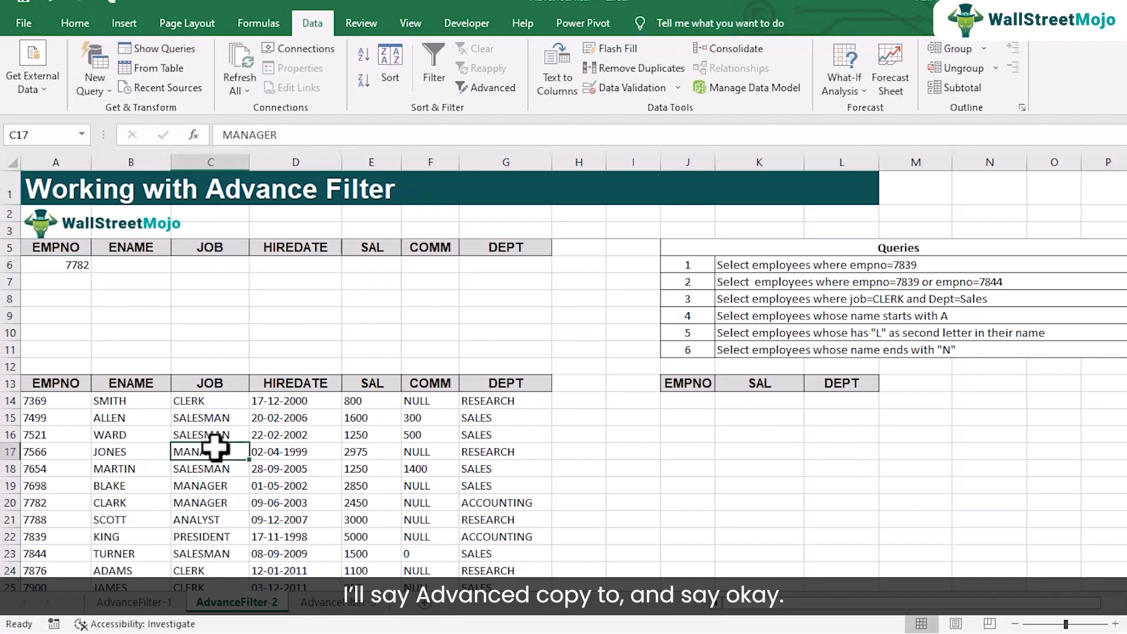
{"action": "left_click", "coordinate": [480, 88]}
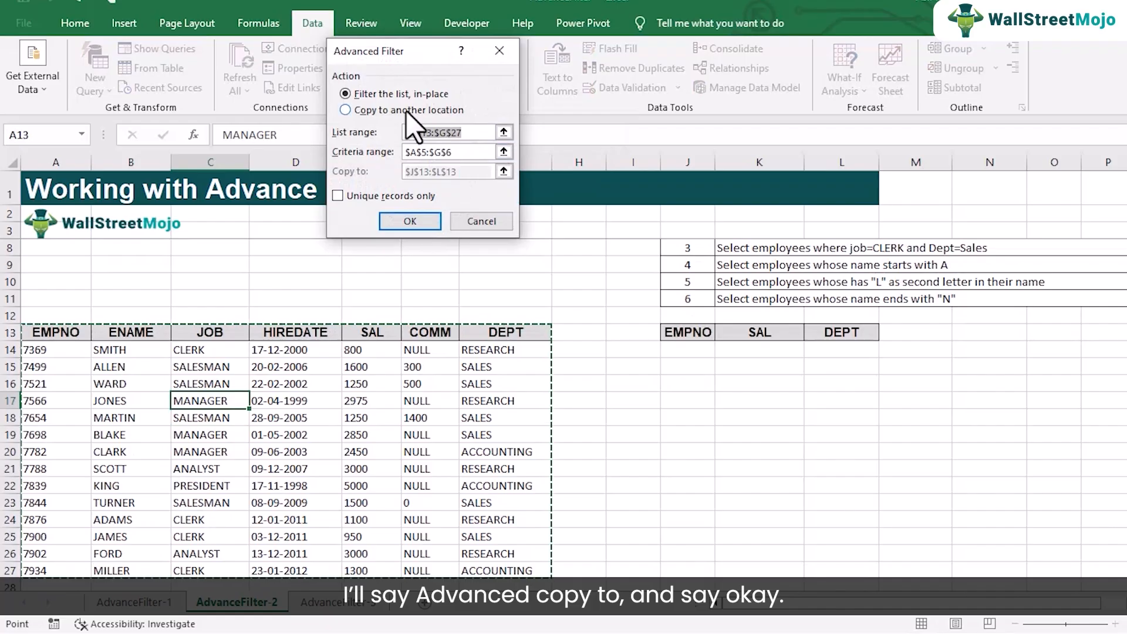
{"action": "left_click", "coordinate": [406, 111]}
{"action": "left_click", "coordinate": [452, 170]}
{"action": "left_click", "coordinate": [418, 221]}
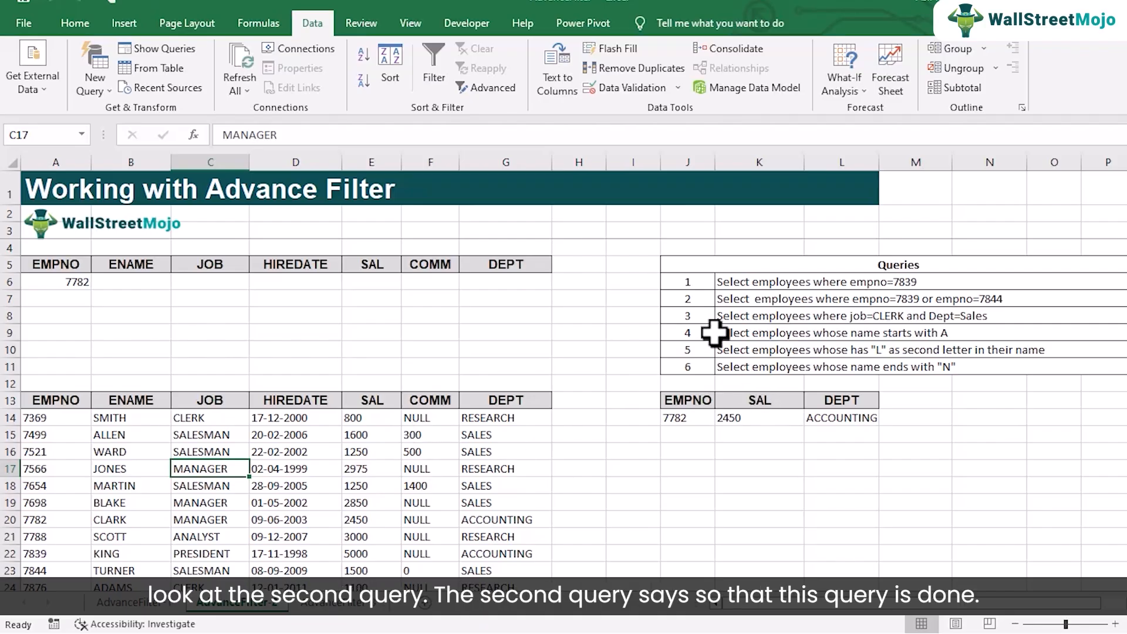
Highlight query 1 in K6 with a yellow fill and select query 2 in K7.
{"action": "left_click", "coordinate": [729, 282]}
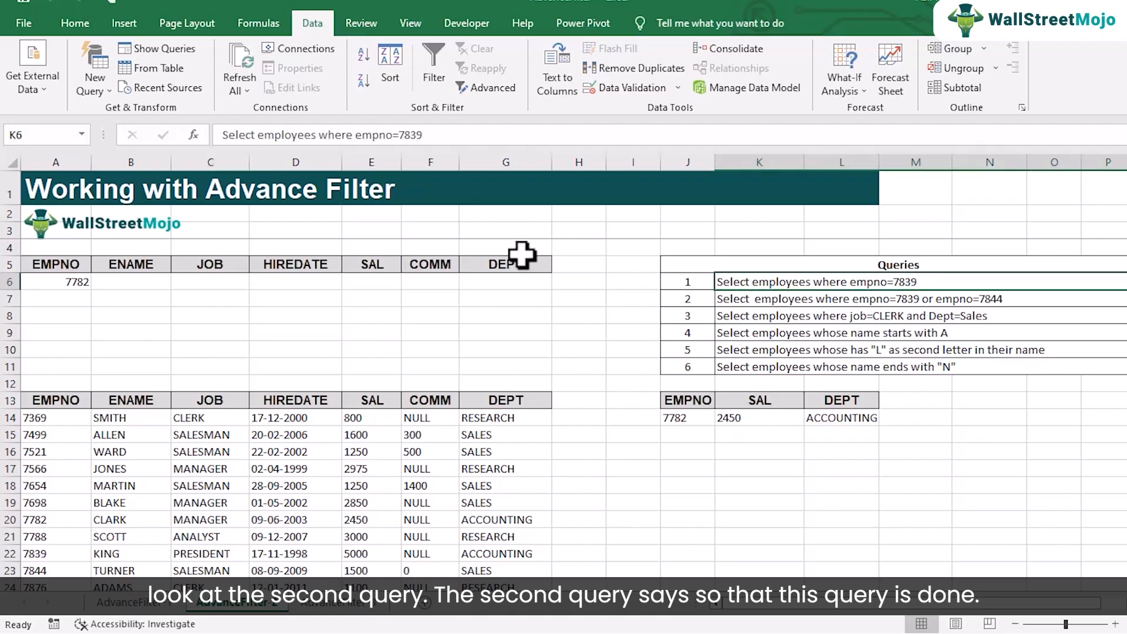
{"action": "left_click", "coordinate": [82, 22]}
{"action": "left_click", "coordinate": [215, 80]}
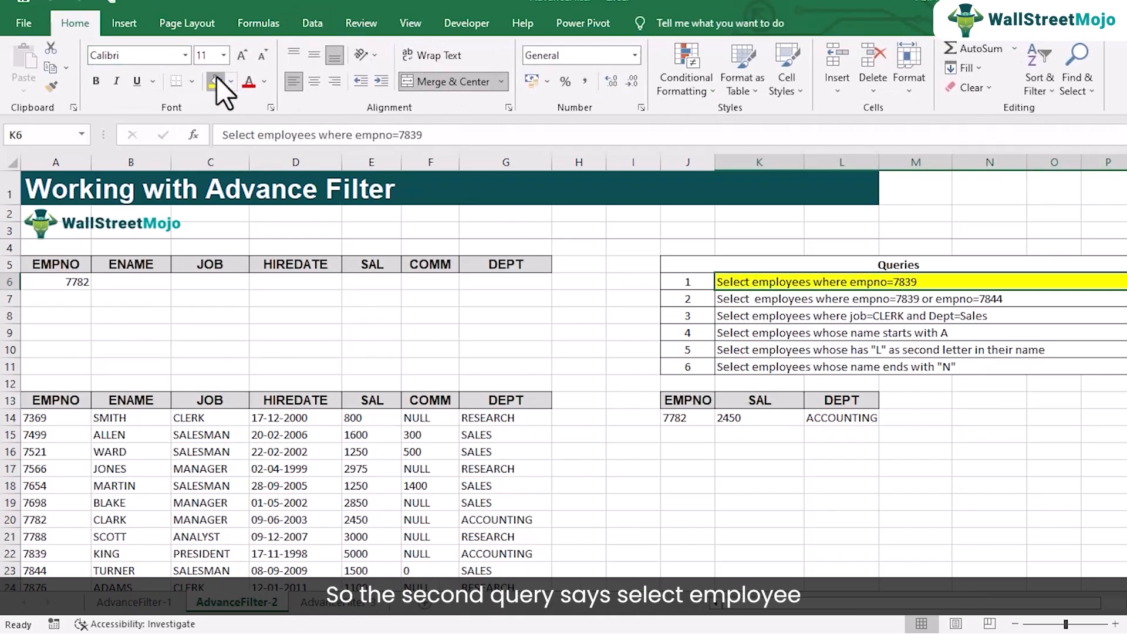
{"action": "left_click", "coordinate": [812, 302]}
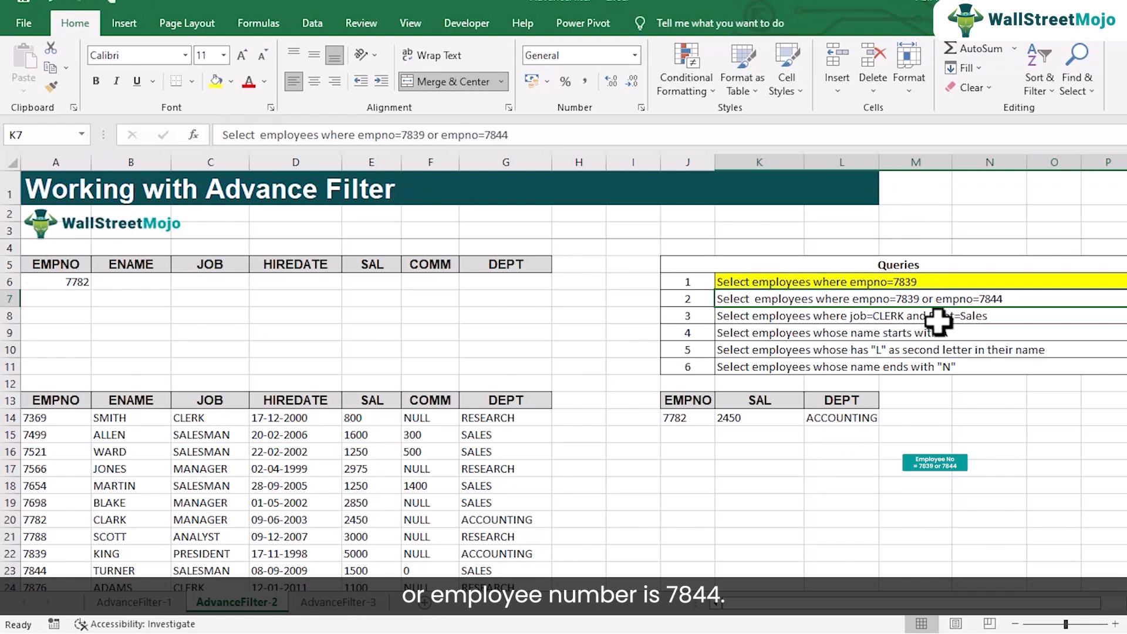
Clear the copied record in J14:L14 and enter query 2's two employee numbers as OR criteria under EMPNO in A6 and A7.
{"action": "left_click_drag", "start_coordinate": [703, 419], "coordinate": [820, 421]}
{"action": "key", "text": "Delete"}
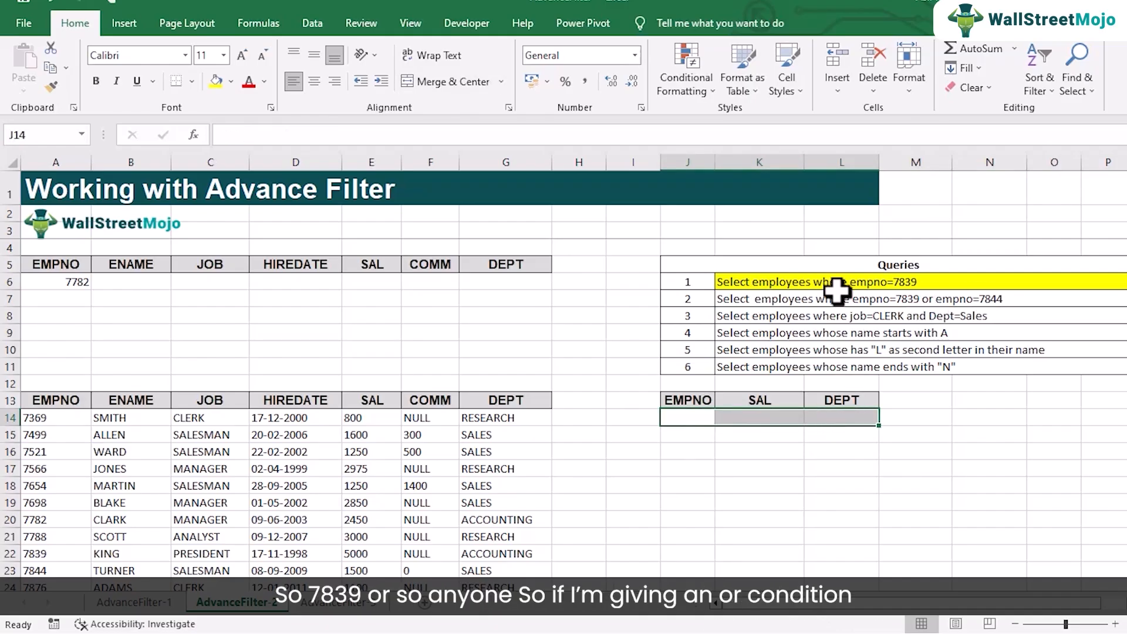
{"action": "left_click", "coordinate": [56, 281]}
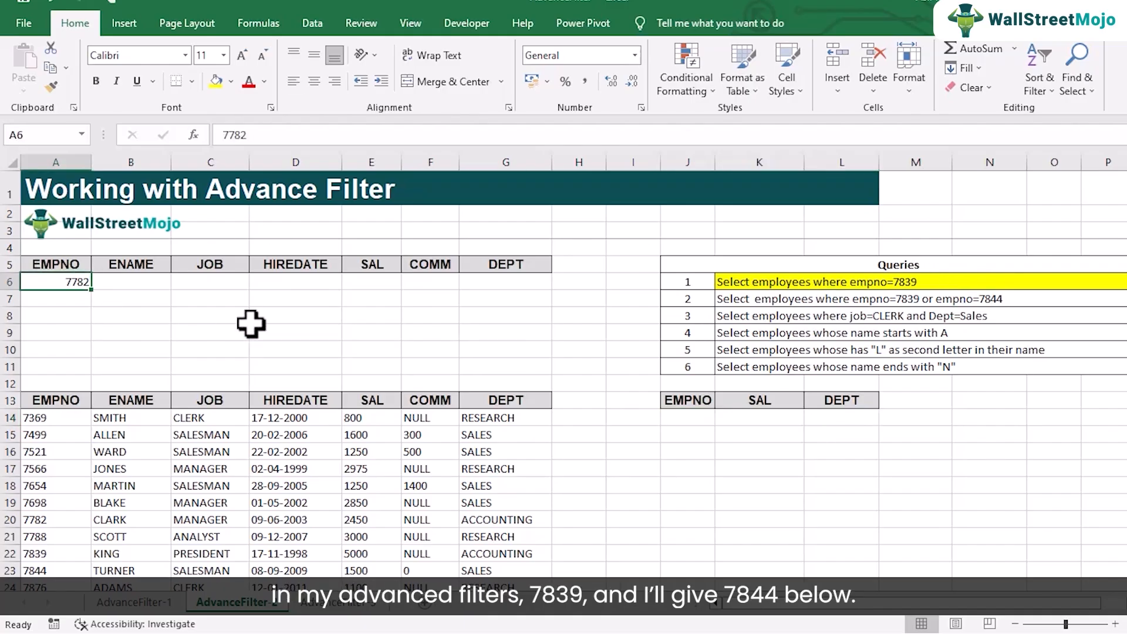
{"action": "type", "text": "78"}
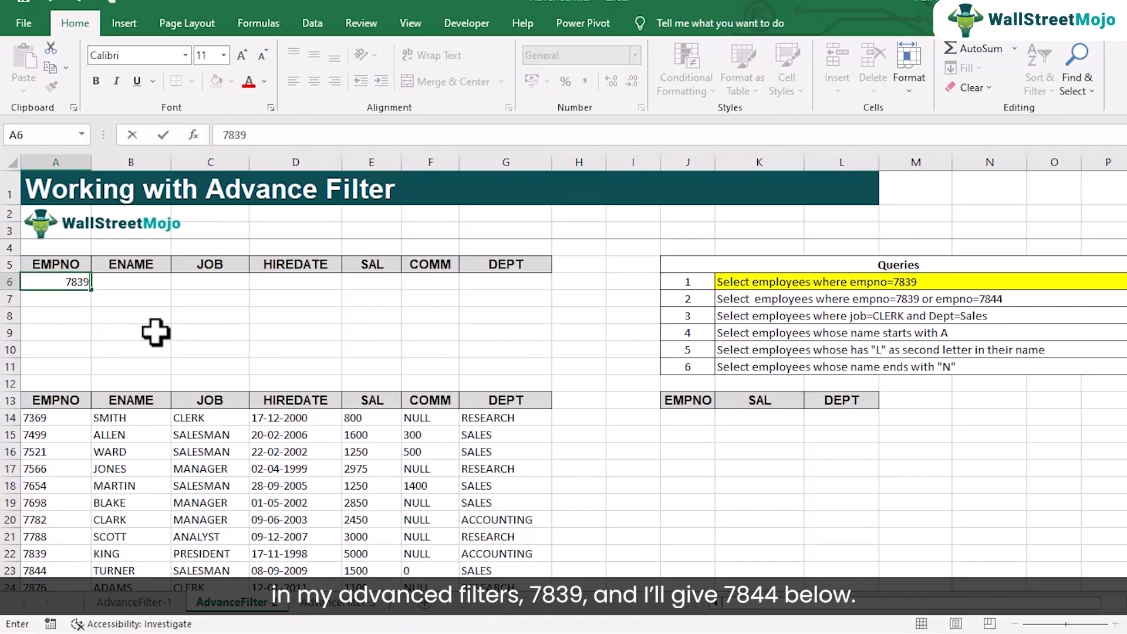
{"action": "left_click", "coordinate": [78, 301]}
{"action": "type", "text": "7844"}
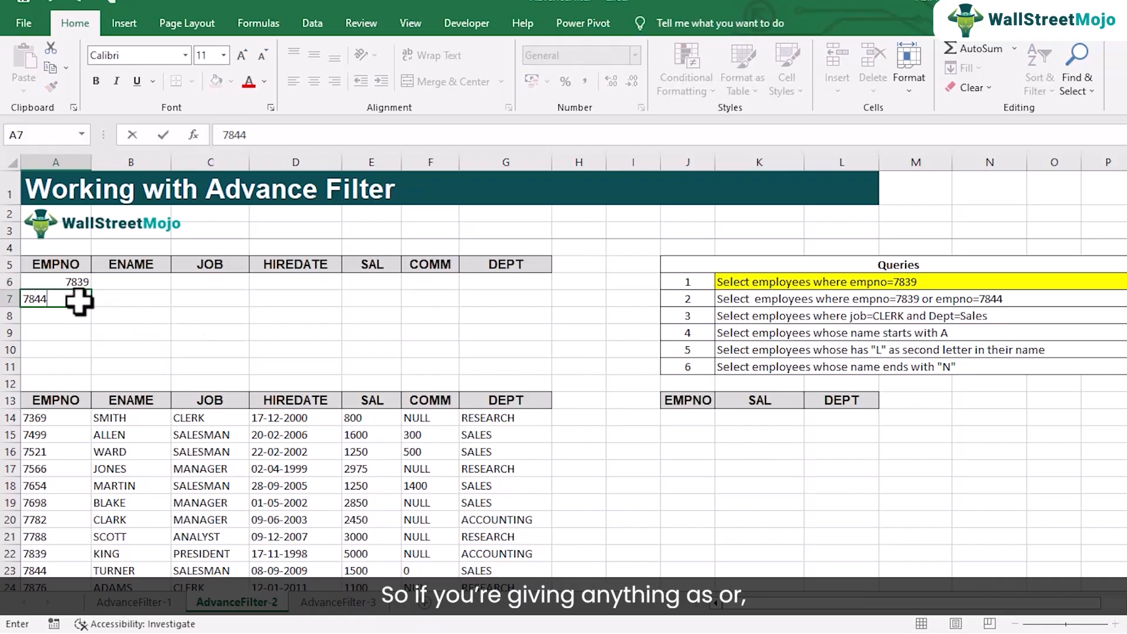
{"action": "key", "text": "Return"}
Check the extent of the enlarged criteria range A5:G7 by selecting it.
{"action": "left_click_drag", "start_coordinate": [79, 284], "coordinate": [79, 296]}
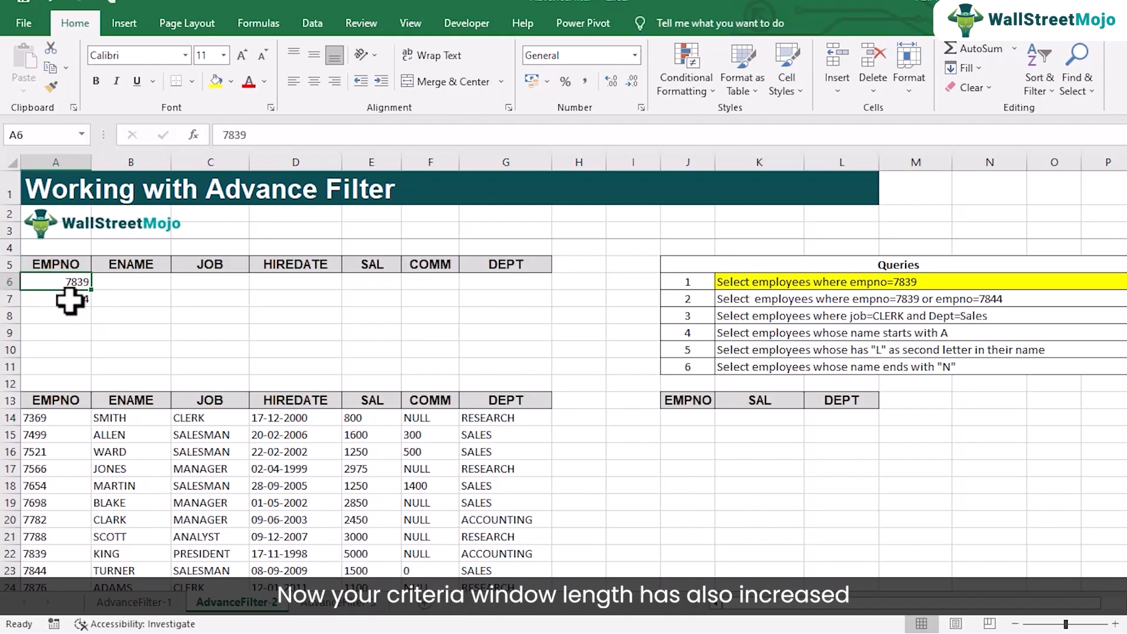
{"action": "left_click_drag", "start_coordinate": [45, 265], "coordinate": [545, 287]}
{"action": "left_click_drag", "start_coordinate": [46, 261], "coordinate": [503, 299]}
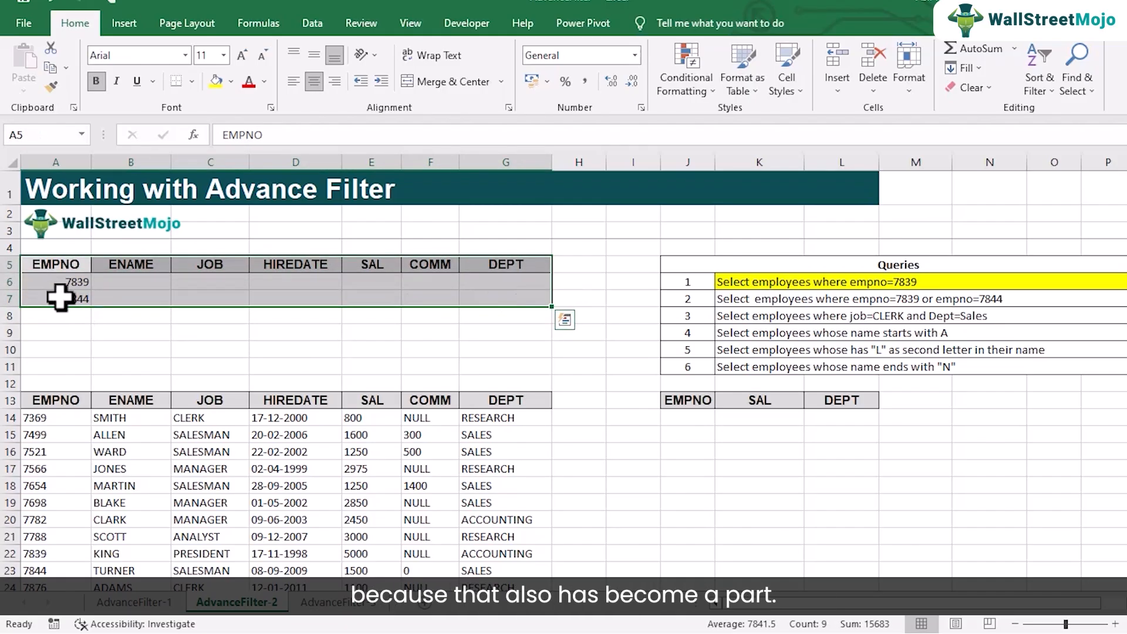
Start an advanced filter on the employee list A13:G27 and set its criteria range to A5:G7.
{"action": "left_click", "coordinate": [222, 437]}
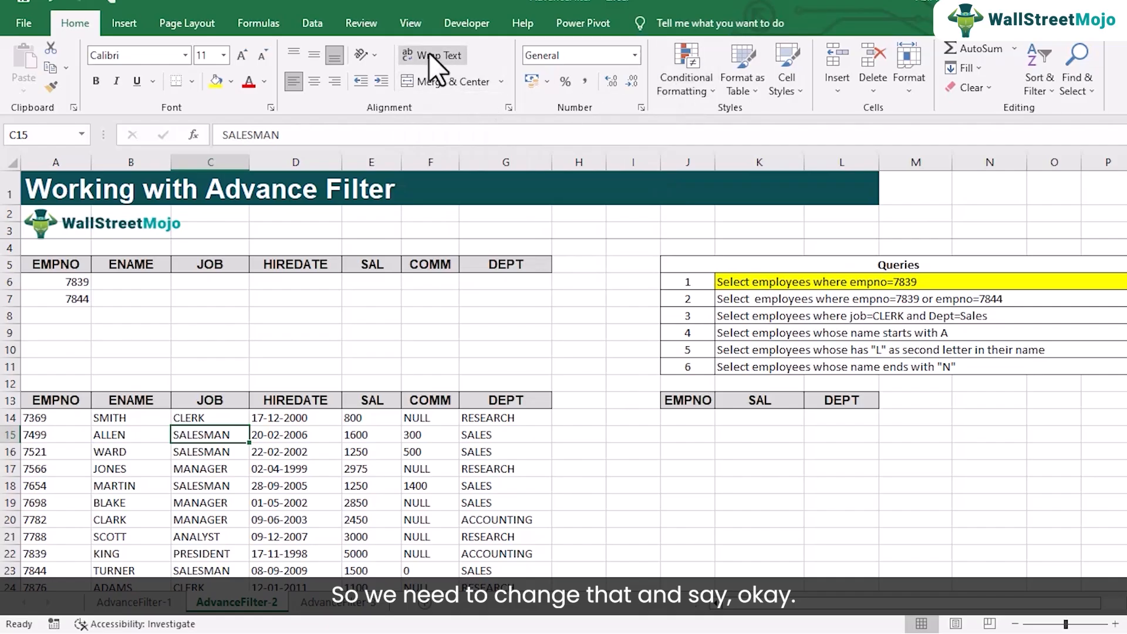
{"action": "left_click", "coordinate": [316, 31]}
{"action": "left_click", "coordinate": [488, 88]}
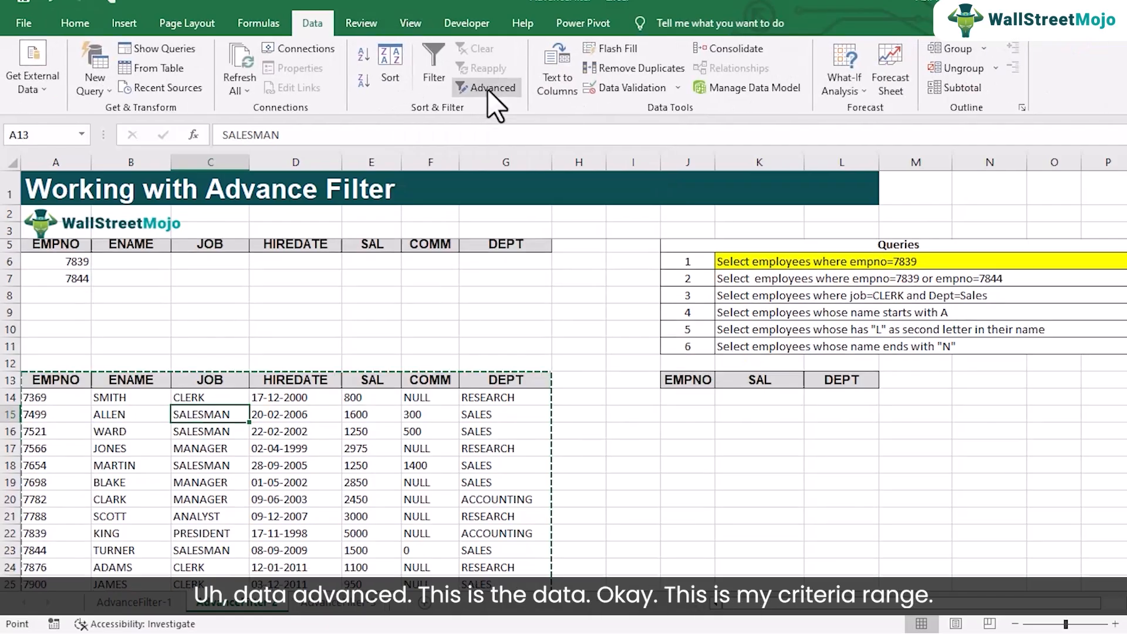
{"action": "scroll", "coordinate": [290, 402], "scroll_direction": "up", "scroll_amount": 2}
{"action": "scroll", "coordinate": [432, 482], "scroll_direction": "down", "scroll_amount": 2}
{"action": "scroll", "coordinate": [431, 483], "scroll_direction": "up", "scroll_amount": 2}
{"action": "left_click", "coordinate": [463, 153]}
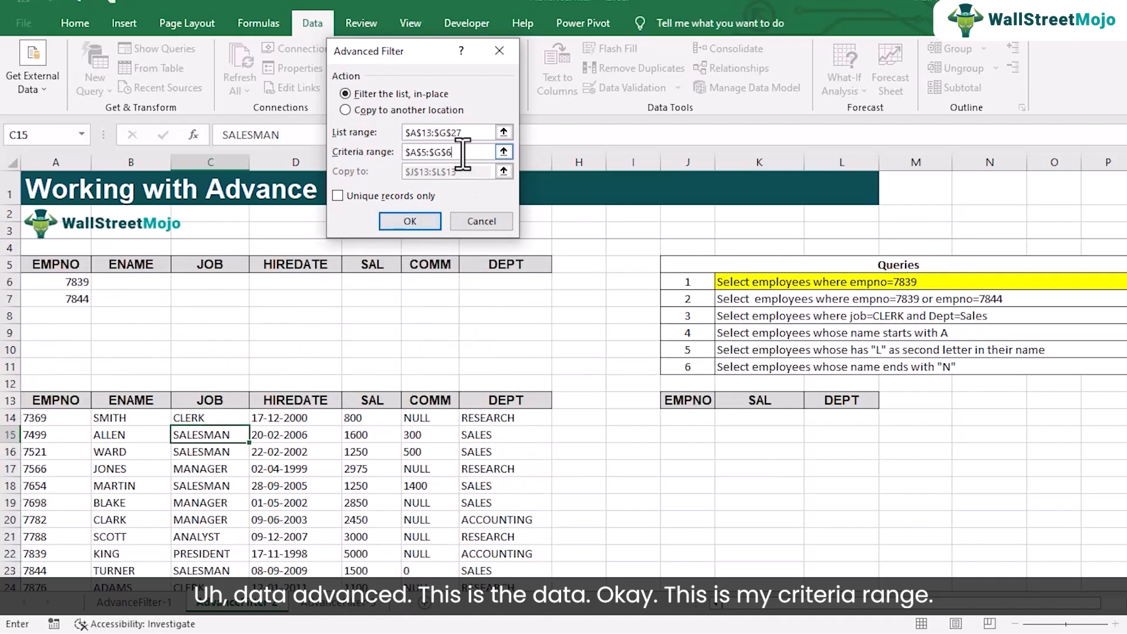
{"action": "left_click_drag", "start_coordinate": [54, 260], "coordinate": [510, 298]}
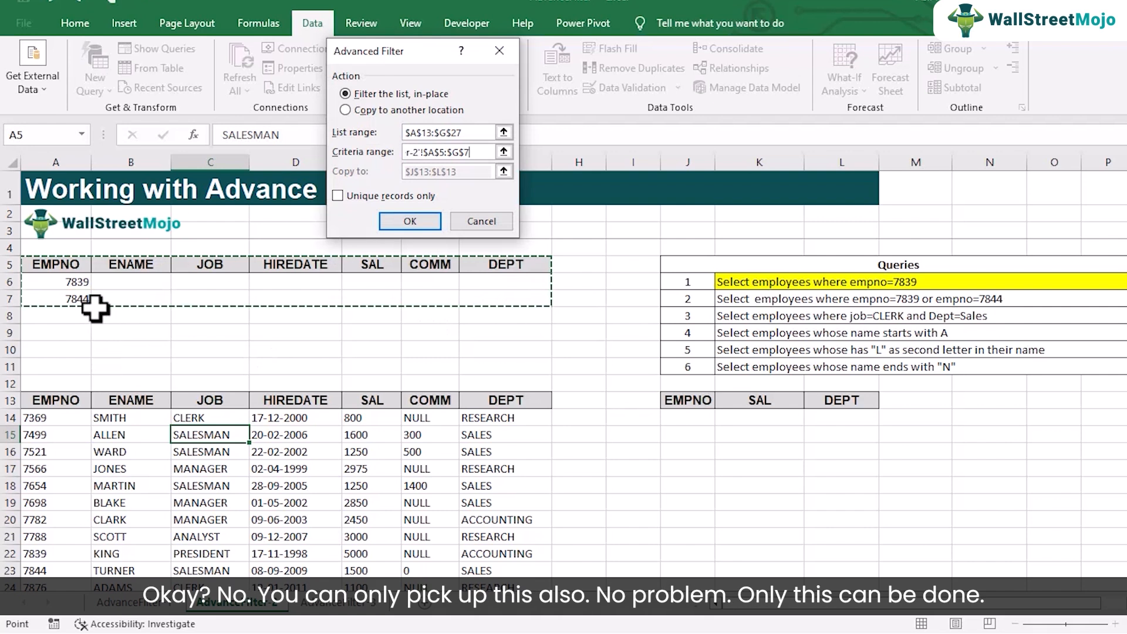
{"action": "left_click_drag", "start_coordinate": [59, 272], "coordinate": [503, 299]}
Run the filter with copying to another location at J13:L13 and check the extracted employee numbers.
{"action": "left_click", "coordinate": [365, 110]}
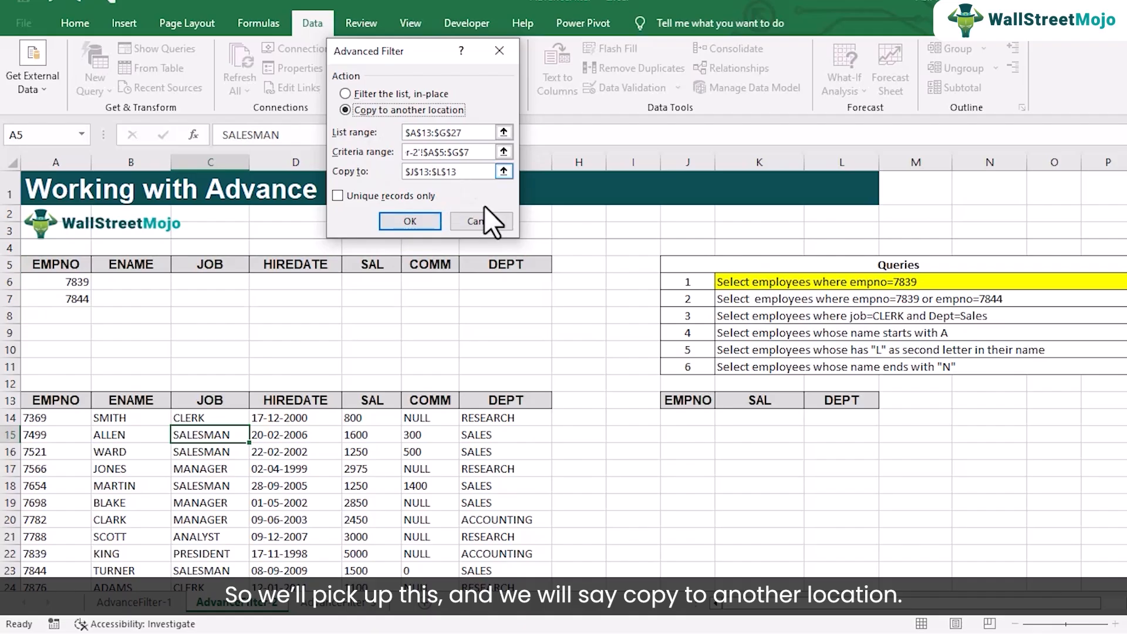
{"action": "left_click", "coordinate": [492, 171]}
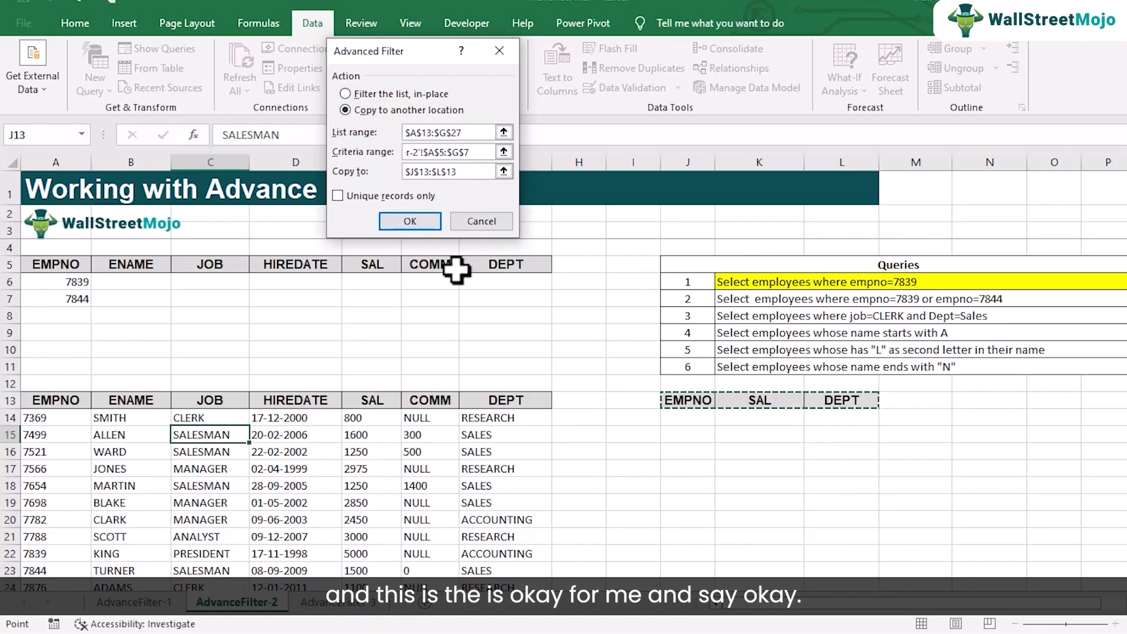
{"action": "left_click", "coordinate": [409, 221]}
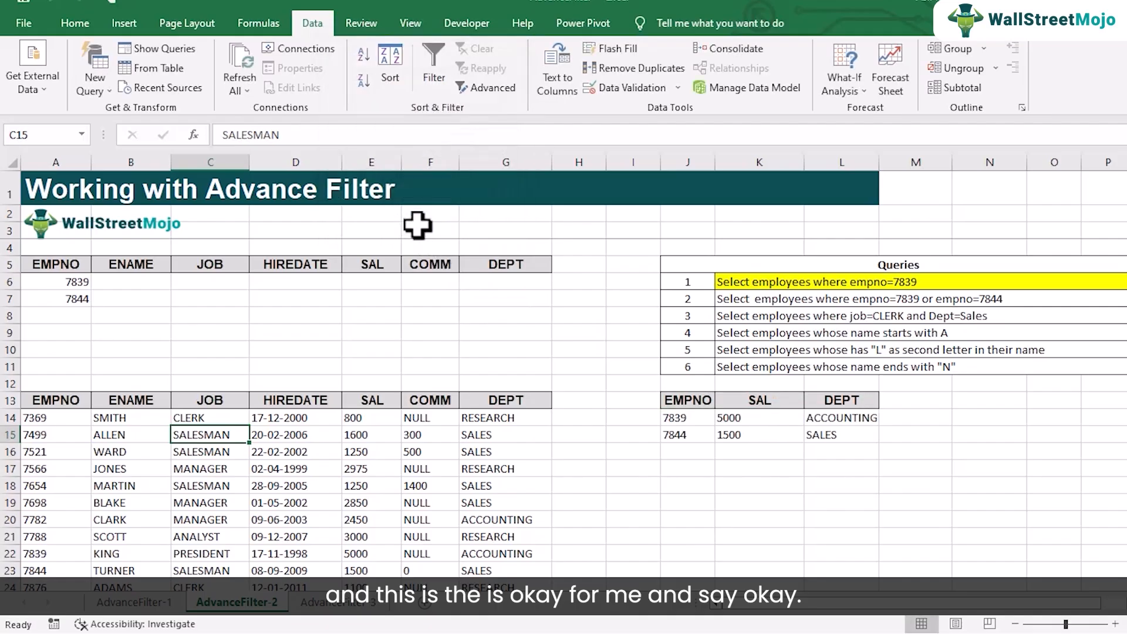
{"action": "left_click", "coordinate": [689, 420]}
{"action": "left_click", "coordinate": [687, 435]}
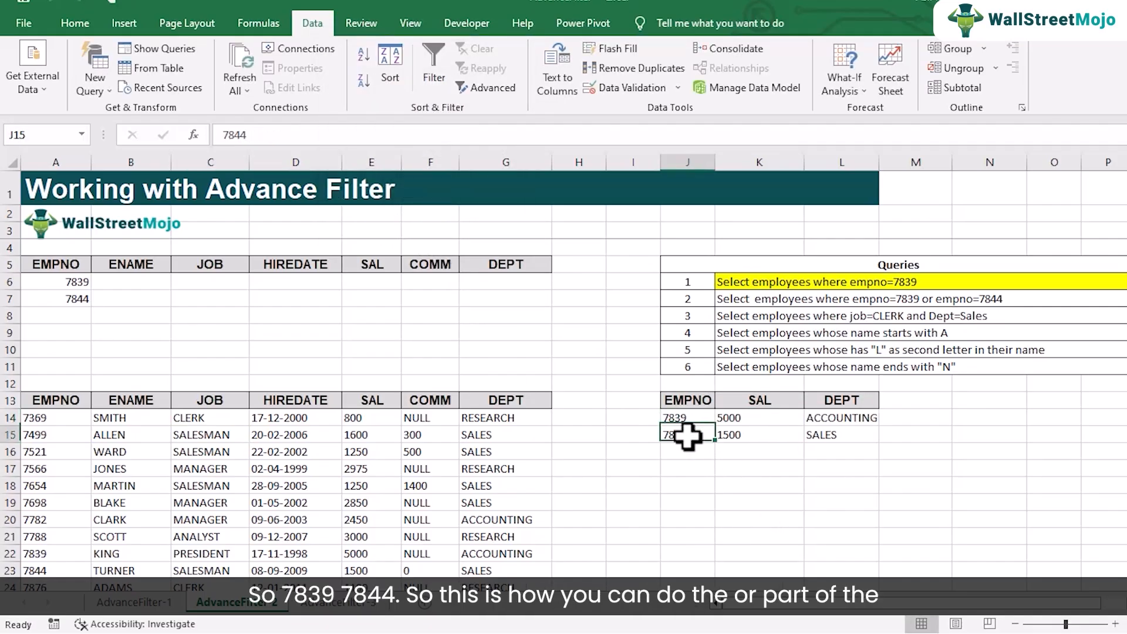
Highlight query 2 in K7 with a yellow fill and select query 3 in K8.
{"action": "left_click", "coordinate": [770, 305]}
{"action": "left_click", "coordinate": [75, 23]}
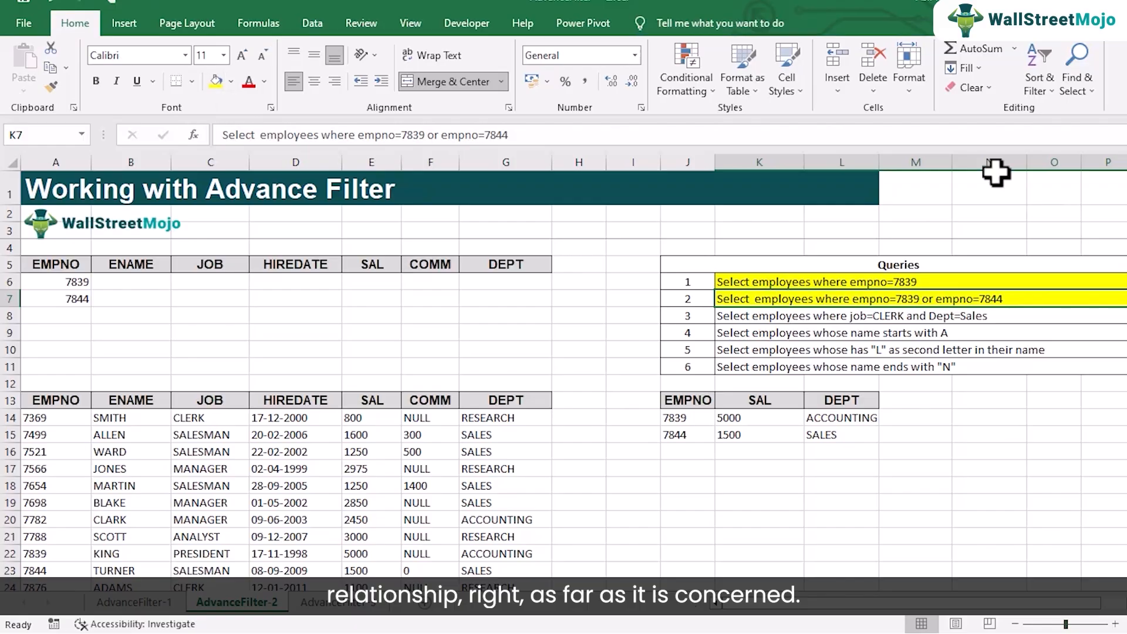
{"action": "left_click", "coordinate": [789, 315]}
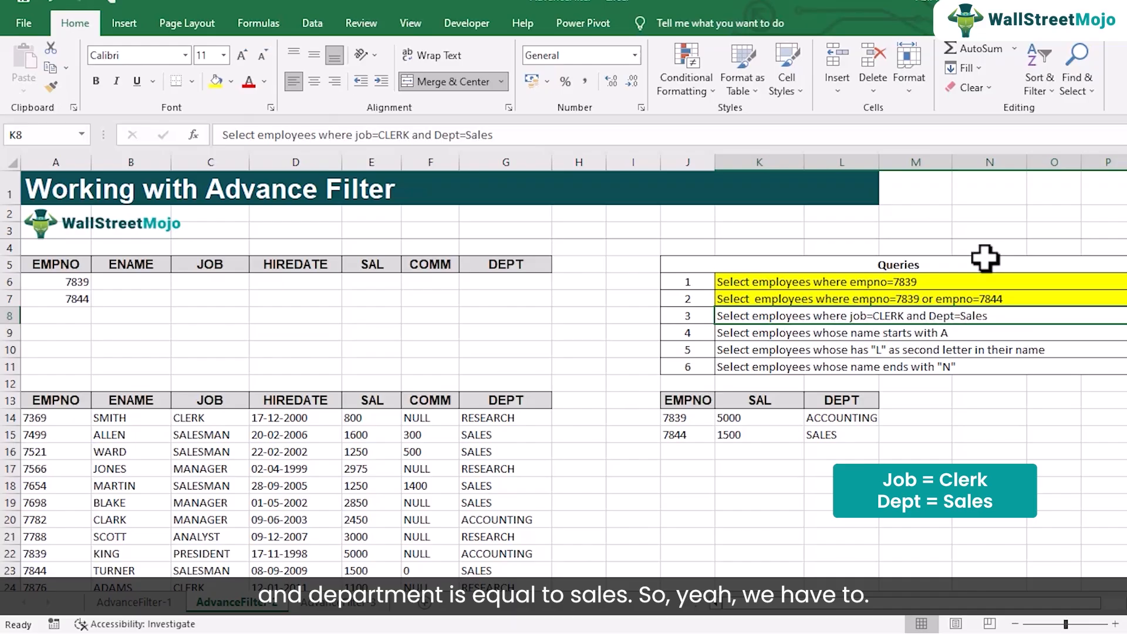
Clear the EMPNO criteria in A6:A7 and compare the OR condition of query 2 with the AND condition of query 3.
{"action": "left_click_drag", "start_coordinate": [83, 284], "coordinate": [82, 296]}
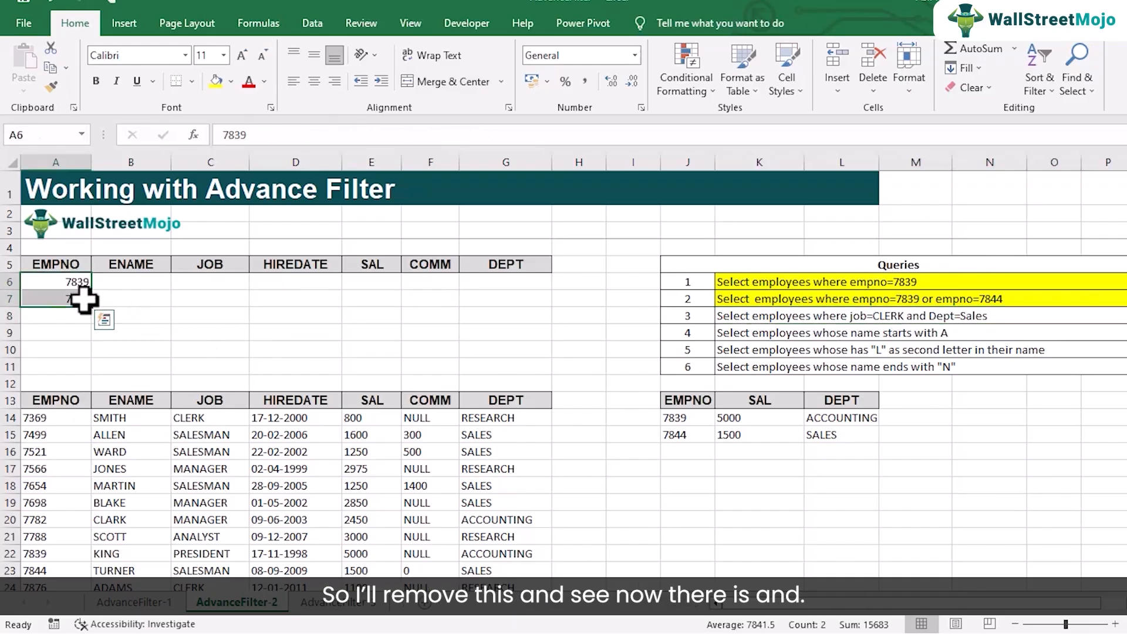
{"action": "key", "text": "Delete"}
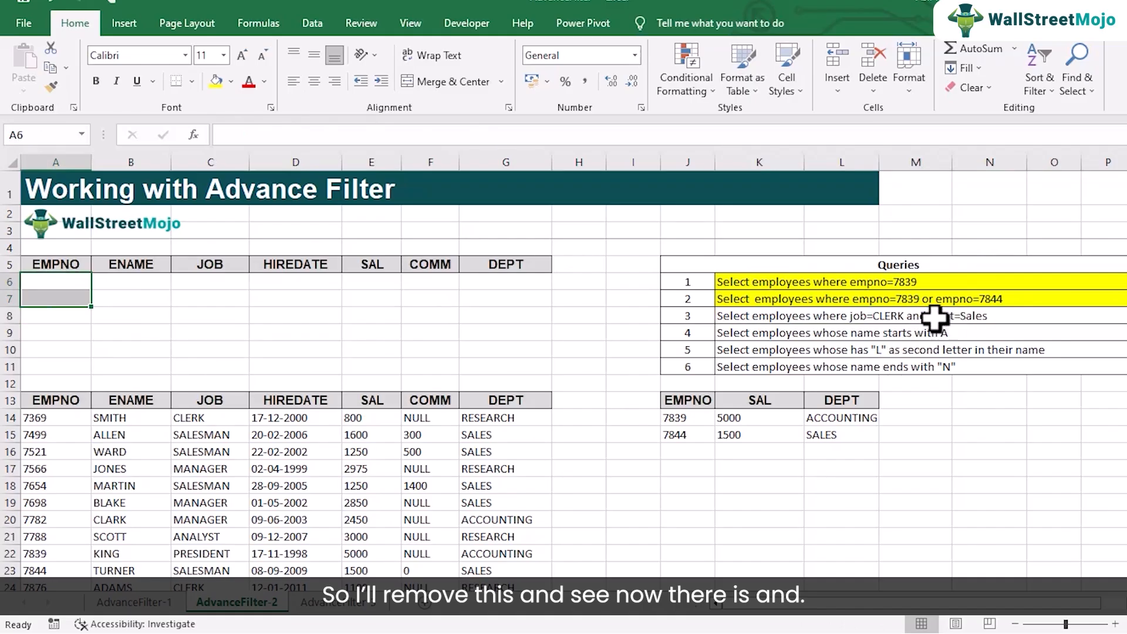
{"action": "left_click", "coordinate": [931, 298]}
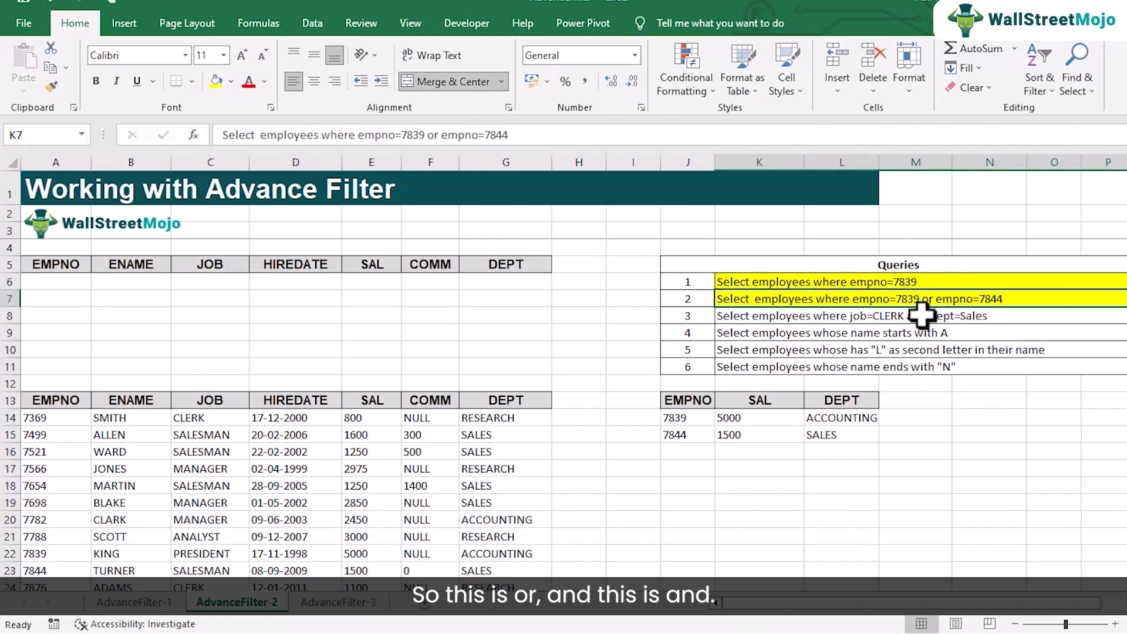
{"action": "left_click", "coordinate": [921, 315]}
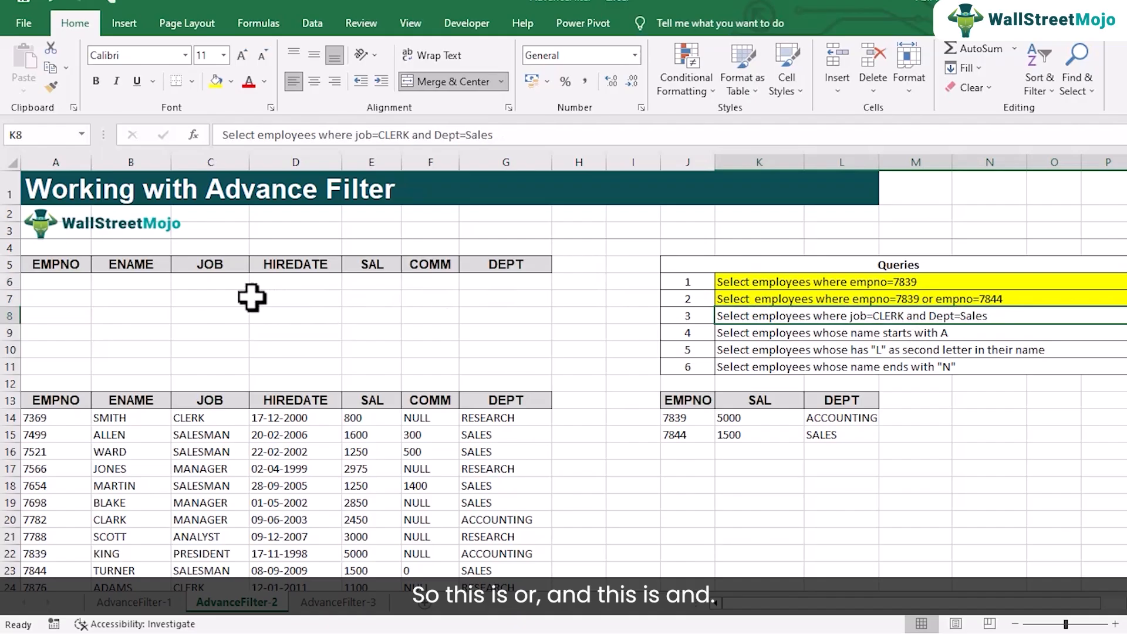
Enter query 3's AND criteria in row 6: CLERK under JOB in C6 and SALES under DEPT in G6.
{"action": "left_click", "coordinate": [221, 282]}
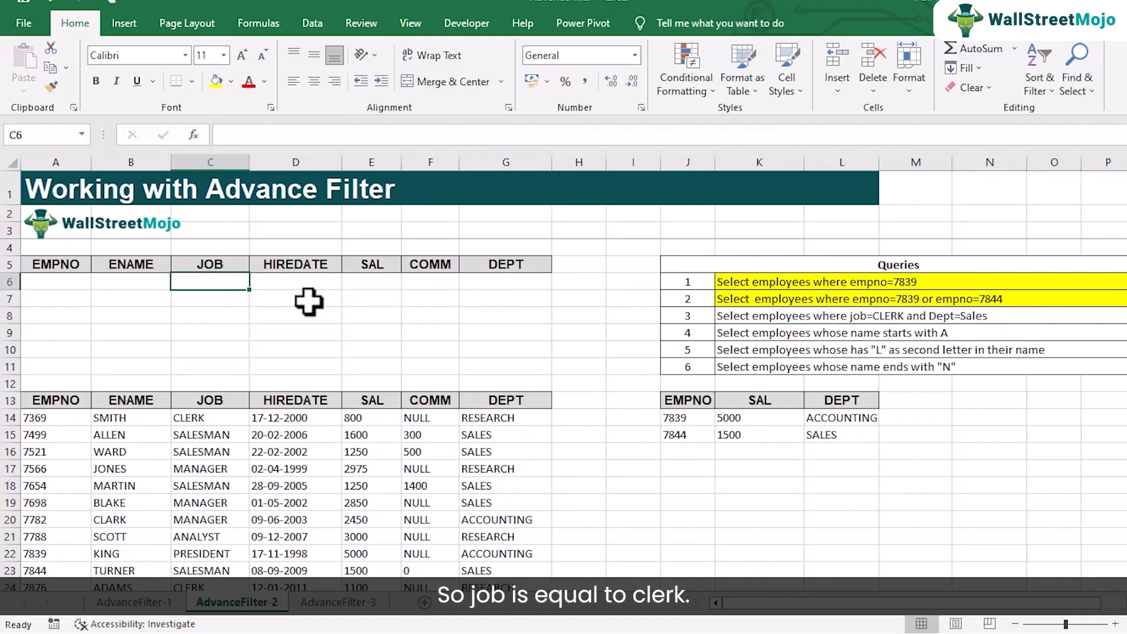
{"action": "type", "text": "CLERK"}
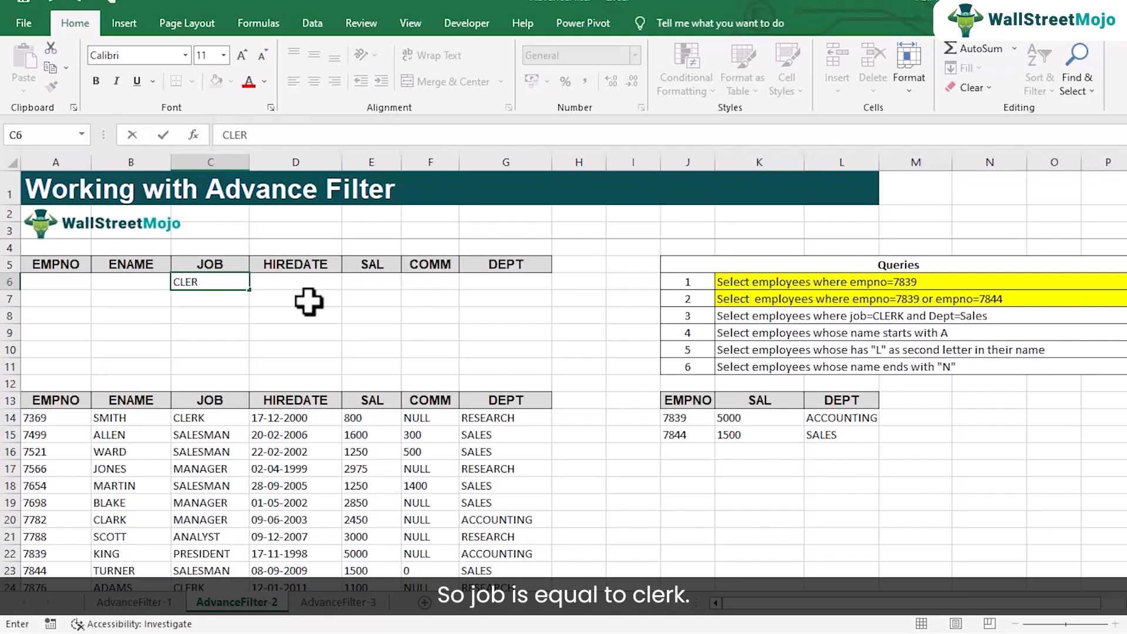
{"action": "left_click", "coordinate": [487, 283]}
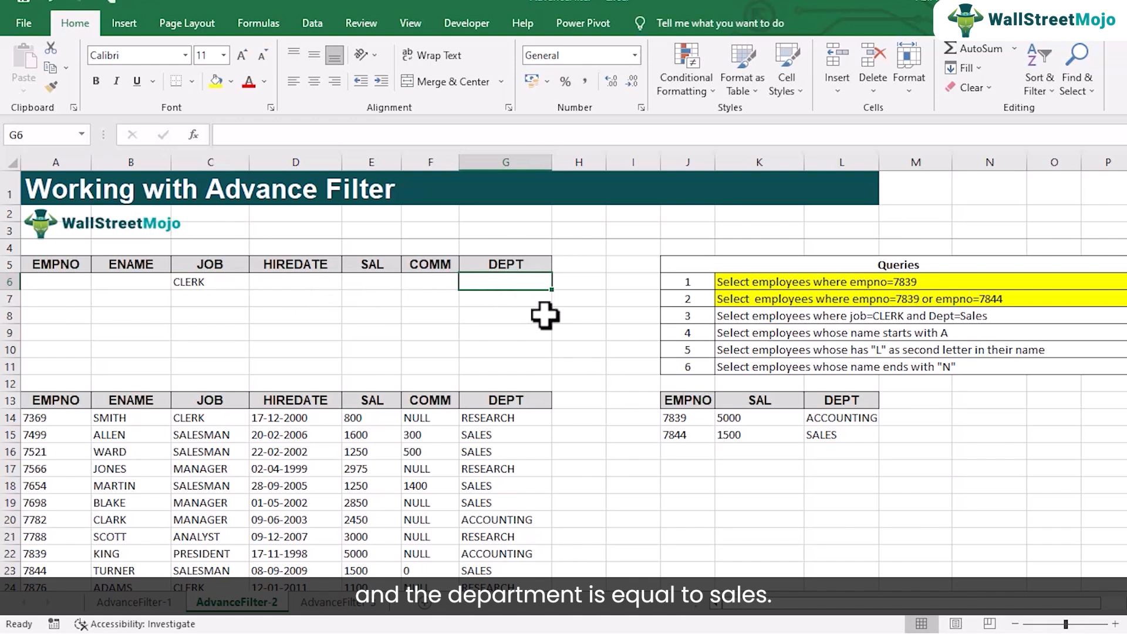
{"action": "type", "text": "SALES"}
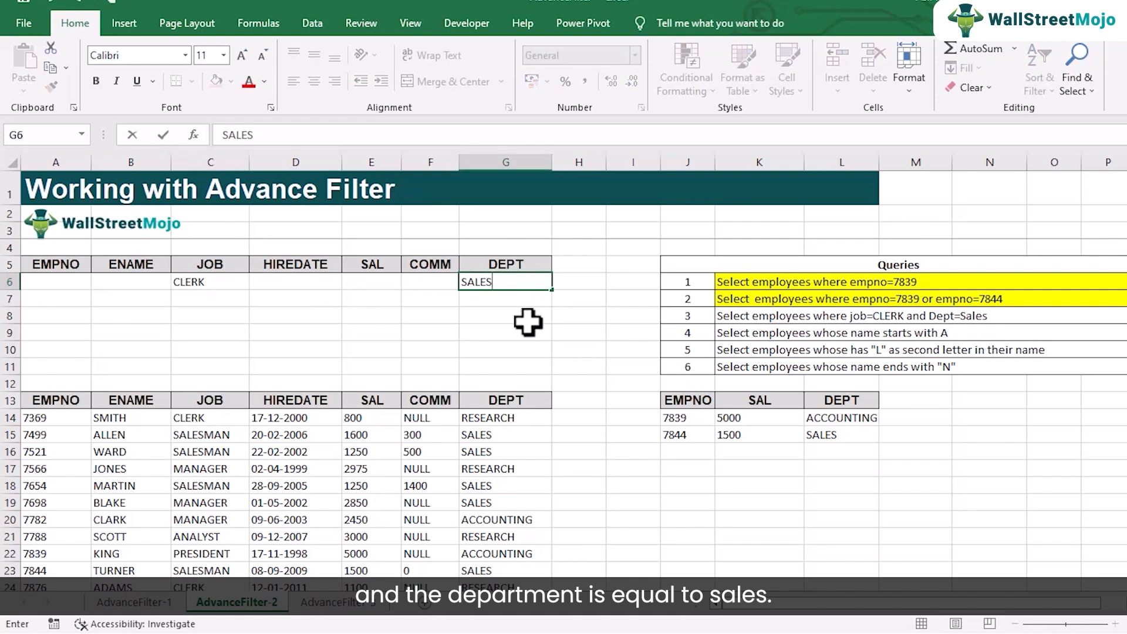
{"action": "left_click", "coordinate": [528, 316]}
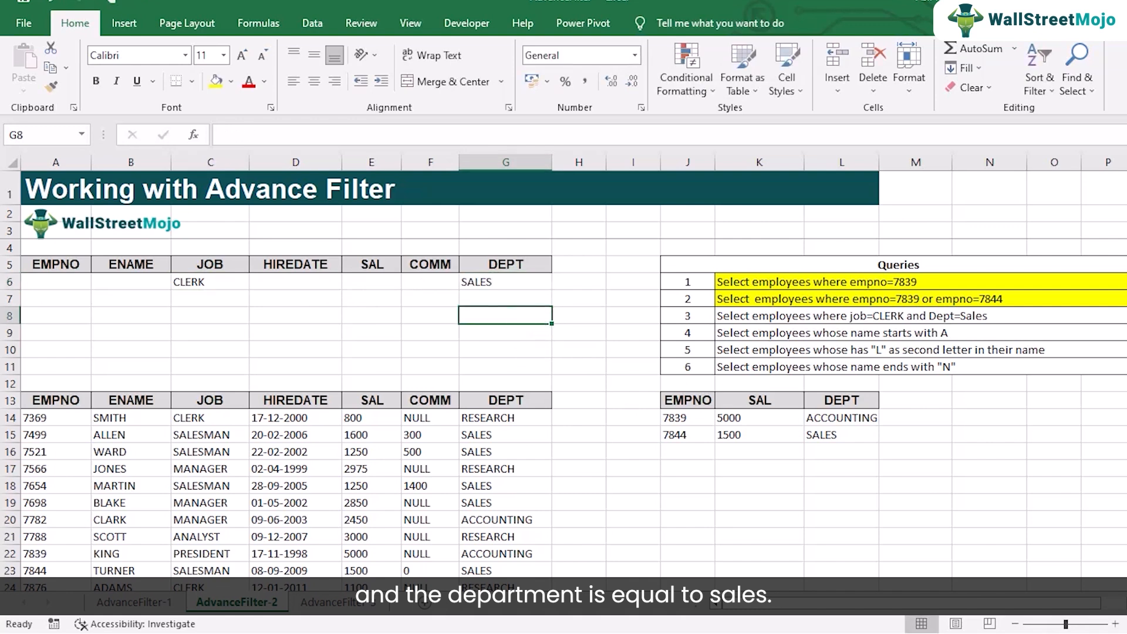
{"action": "left_click", "coordinate": [188, 282]}
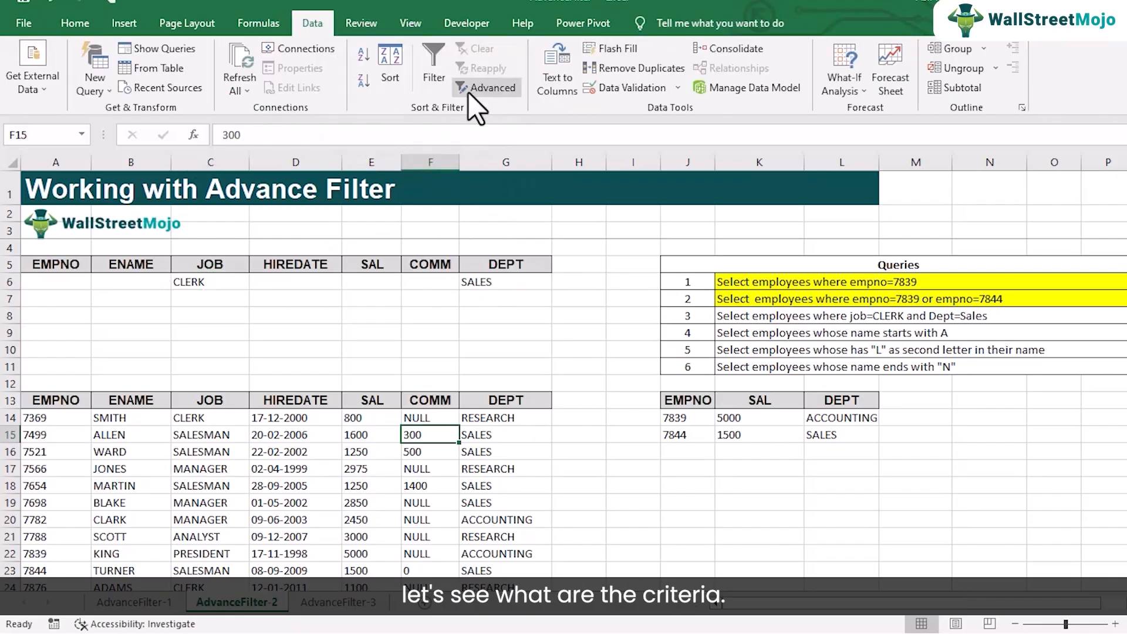
Run an advanced filter on A13:G27 with criteria range A5:G6, copying the matching records to the headers in J13:L13.
{"action": "left_click", "coordinate": [470, 92]}
{"action": "left_click", "coordinate": [460, 152]}
{"action": "scroll", "coordinate": [289, 315], "scroll_direction": "up", "scroll_amount": 2}
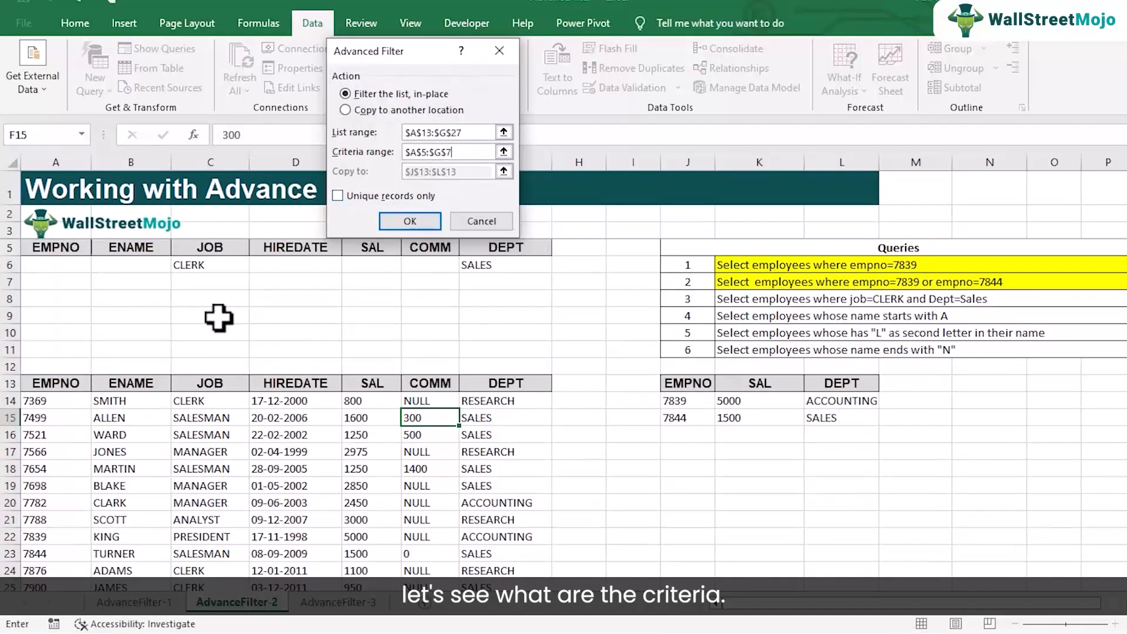
{"action": "left_click_drag", "start_coordinate": [82, 264], "coordinate": [503, 281]}
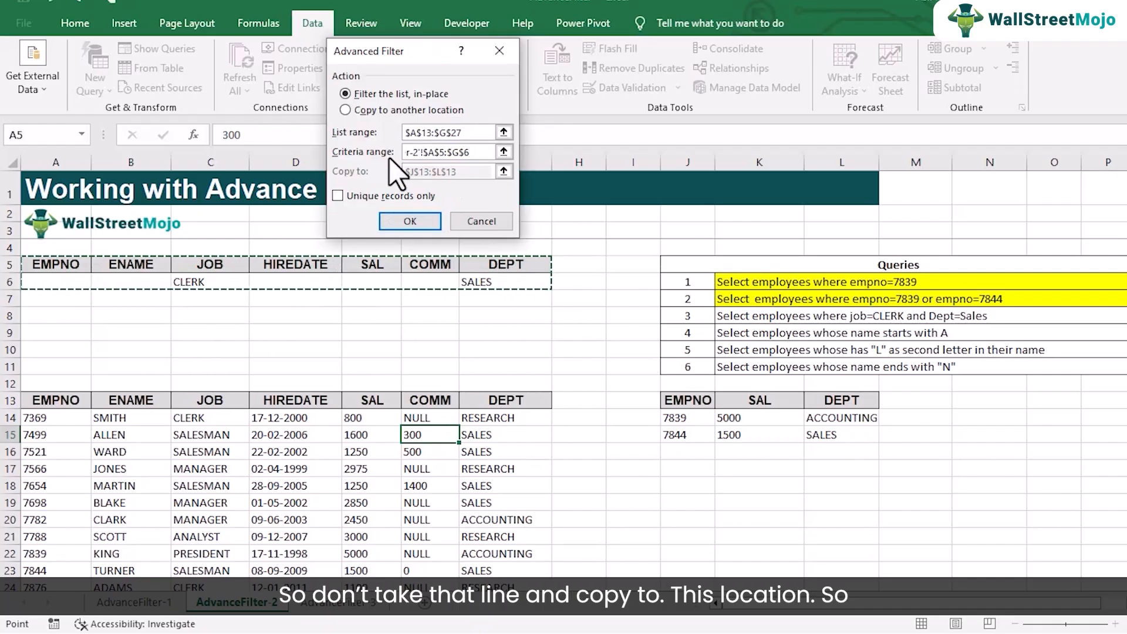
{"action": "left_click", "coordinate": [360, 110]}
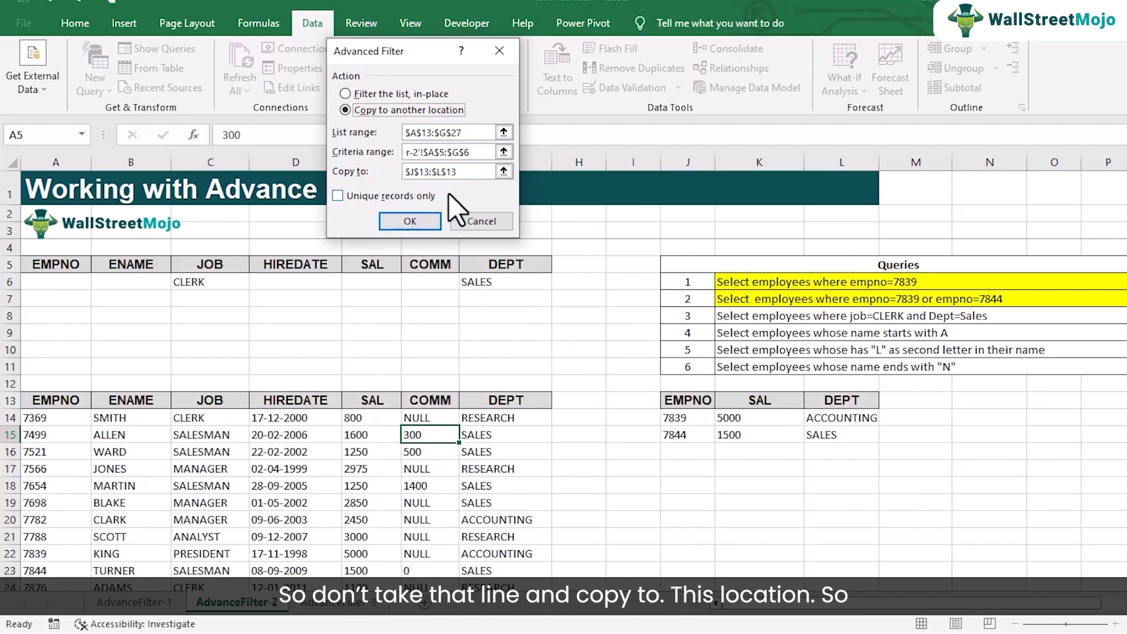
{"action": "left_click_drag", "start_coordinate": [470, 171], "coordinate": [336, 174]}
{"action": "key", "text": "BackSpace"}
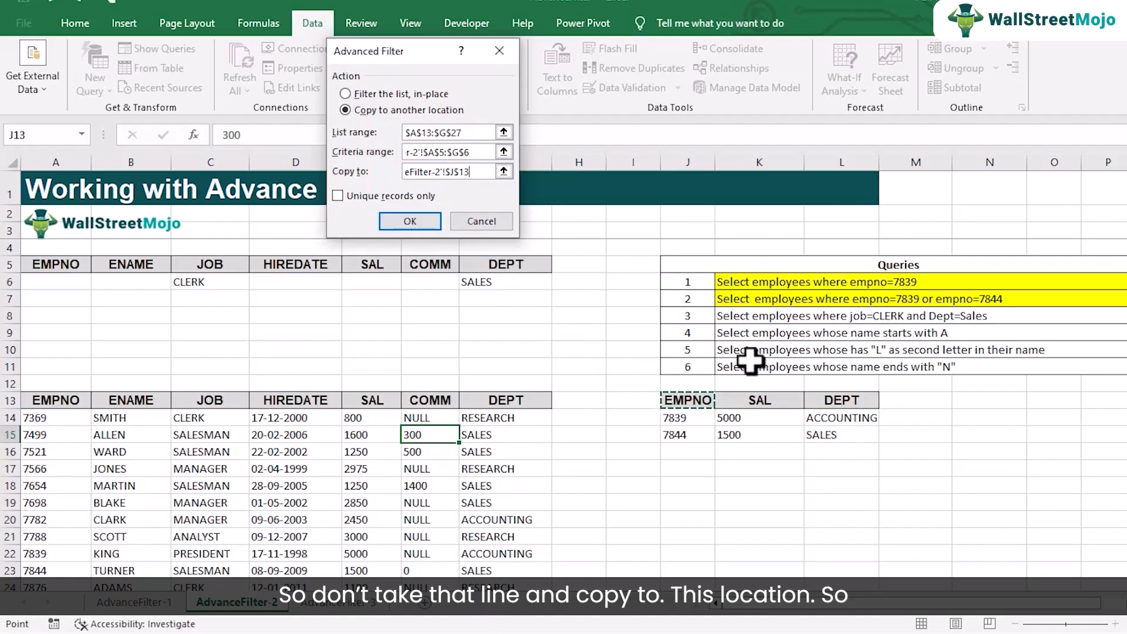
{"action": "left_click_drag", "start_coordinate": [692, 399], "coordinate": [839, 400]}
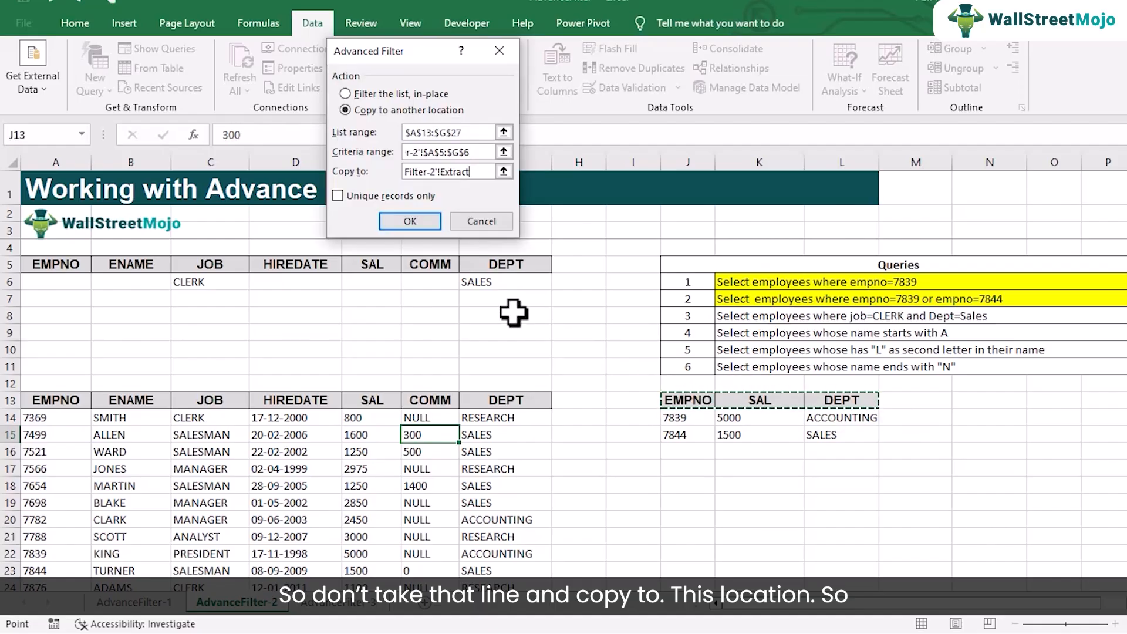
{"action": "left_click", "coordinate": [412, 223]}
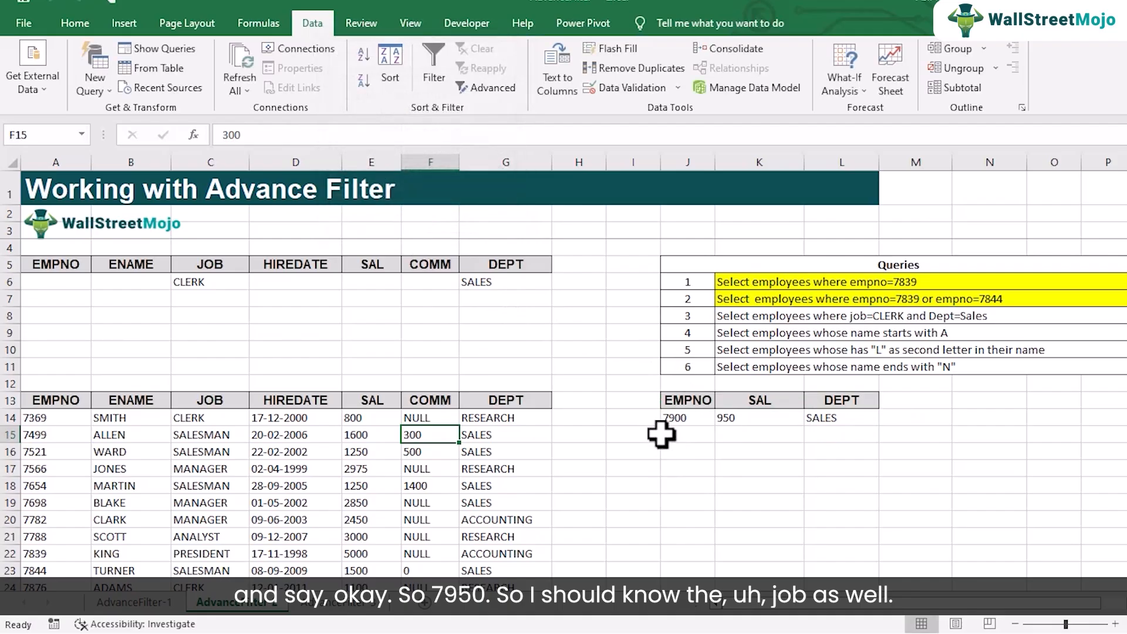
Replace the SAL header in K13 of the output area with JOB.
{"action": "left_click", "coordinate": [759, 401]}
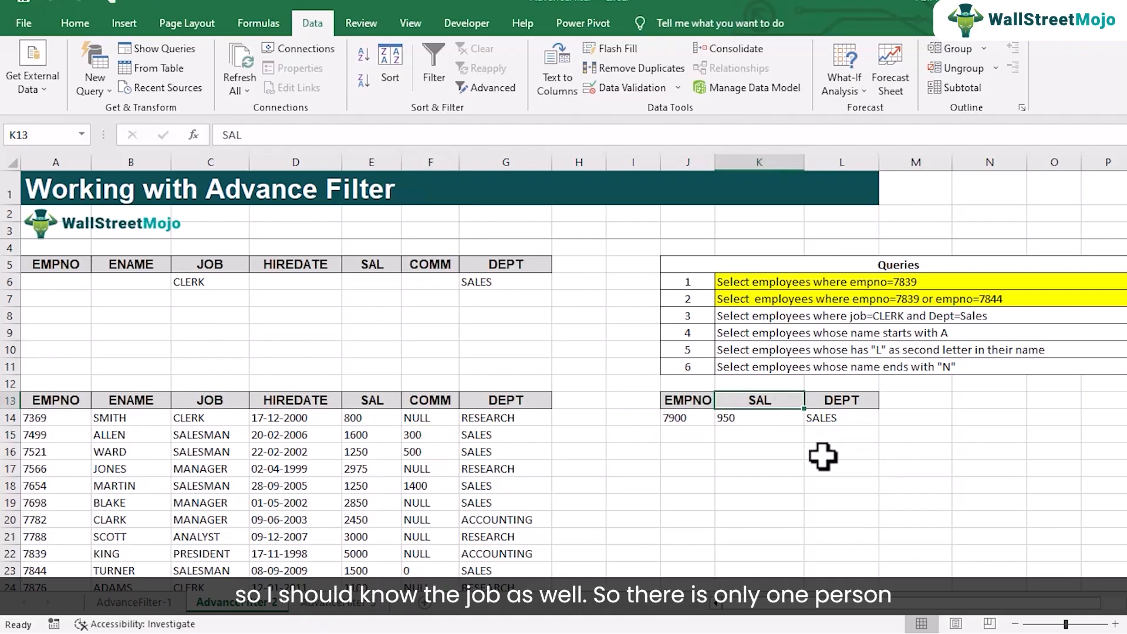
{"action": "type", "text": "JOB"}
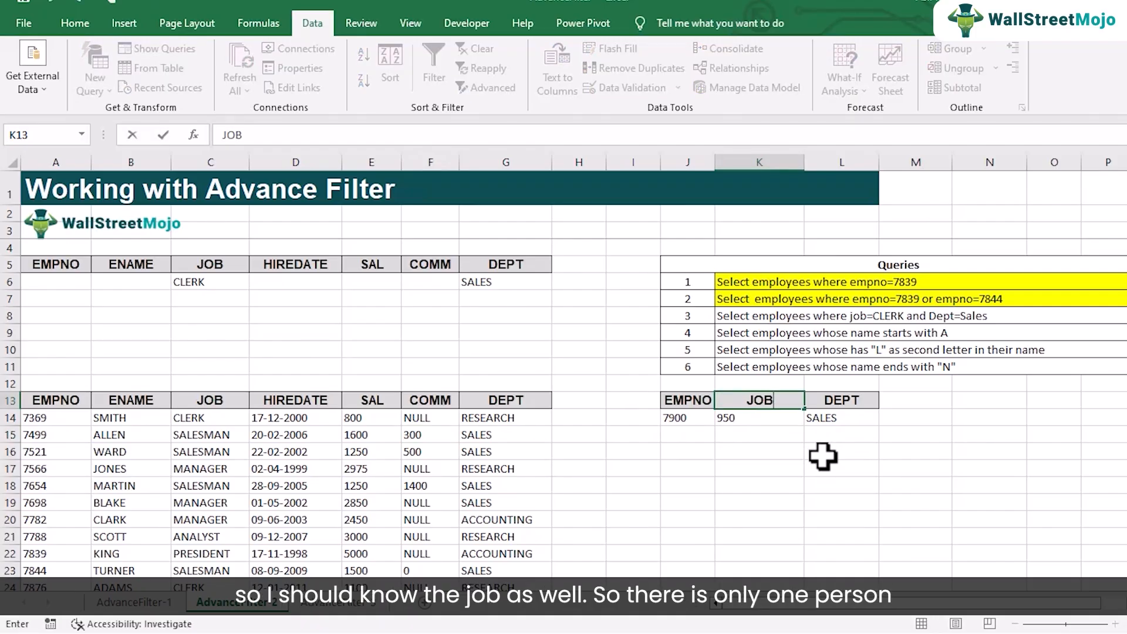
{"action": "left_click", "coordinate": [795, 452]}
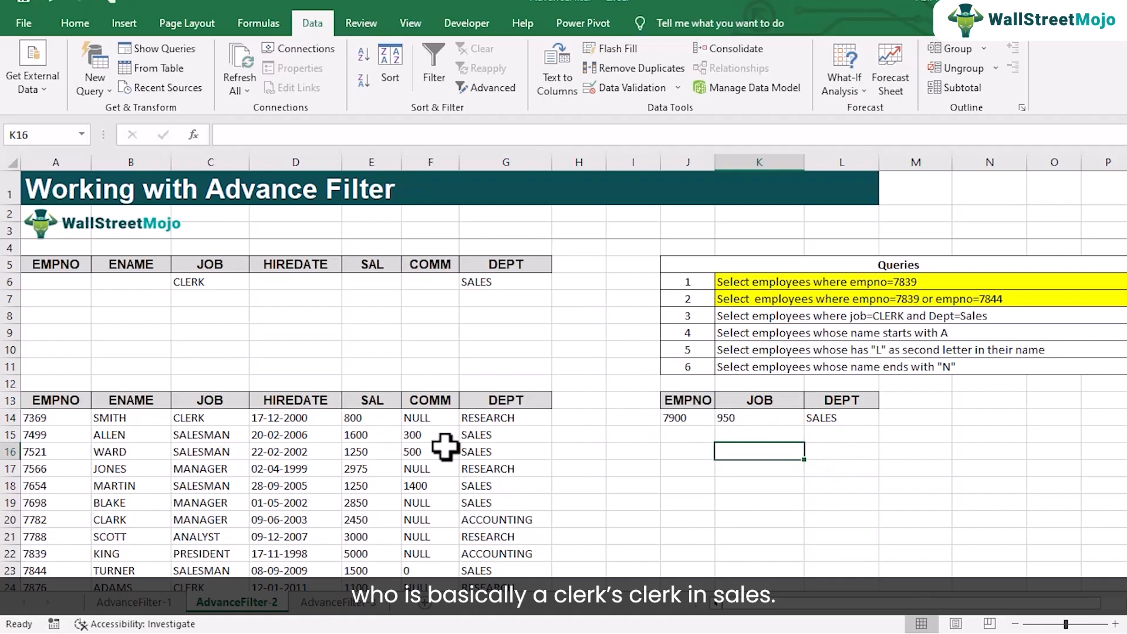
Look through the DEPT values in the employee list and change the DEPT criterion in G6 to RESEARCH.
{"action": "left_click", "coordinate": [502, 434]}
{"action": "scroll", "coordinate": [384, 464], "scroll_direction": "down", "scroll_amount": 2}
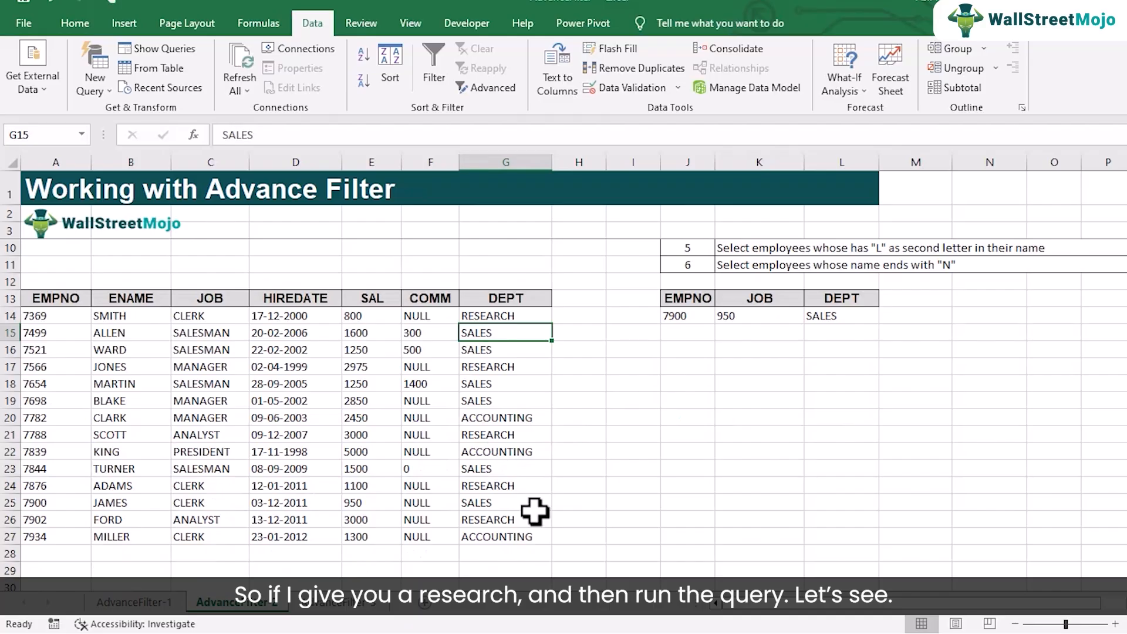
{"action": "scroll", "coordinate": [350, 447], "scroll_direction": "up", "scroll_amount": 2}
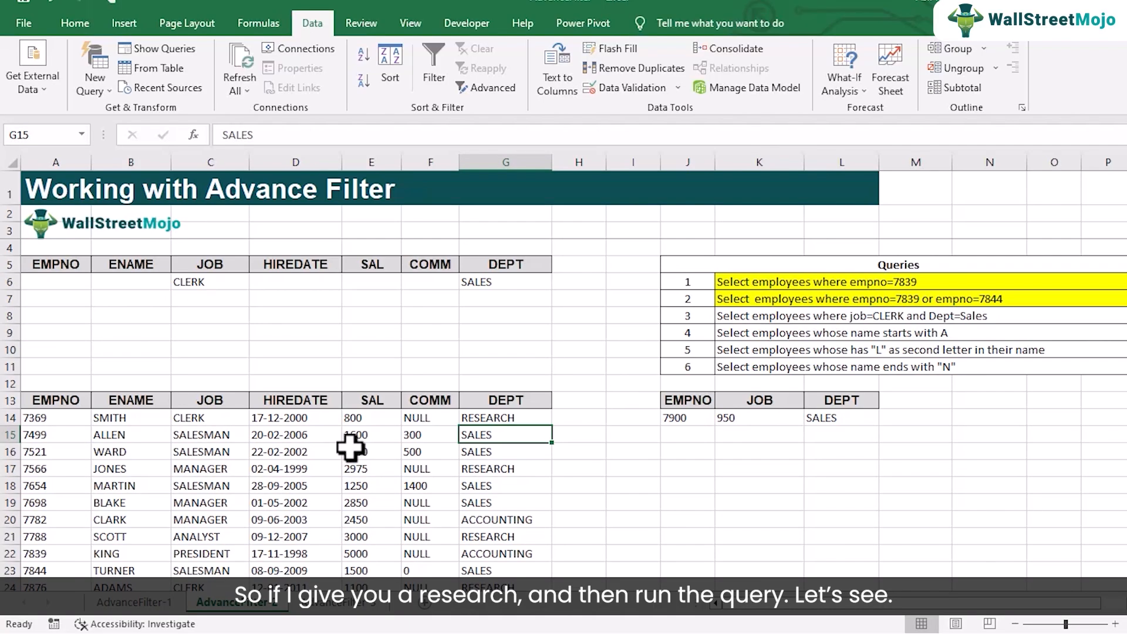
{"action": "left_click", "coordinate": [473, 287]}
{"action": "type", "text": "RESEARCH"}
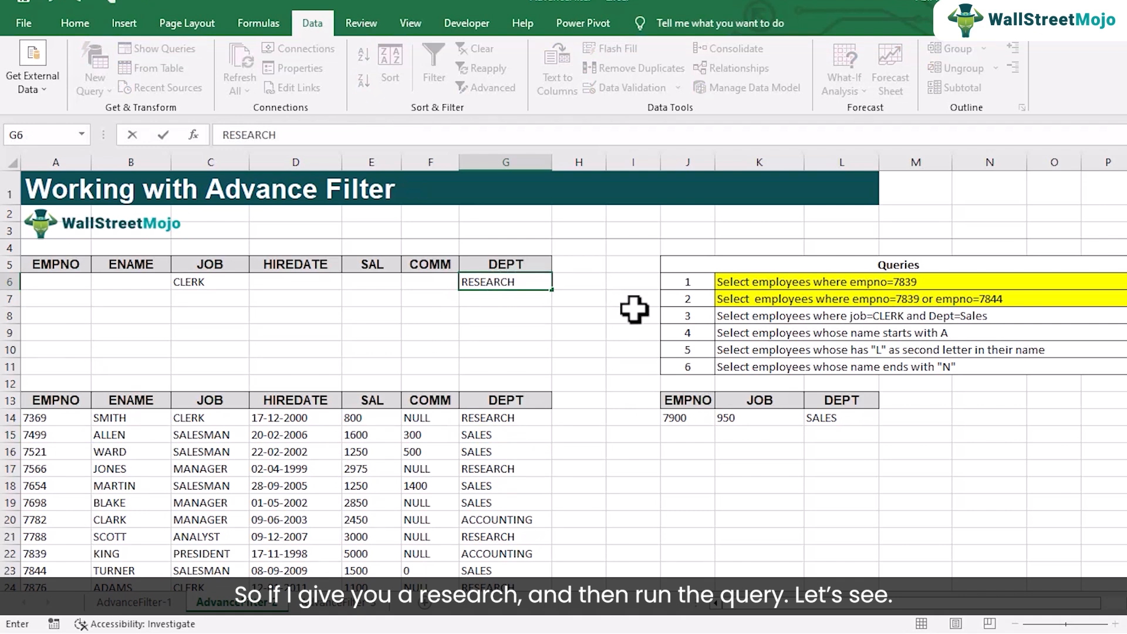
Run an advanced filter on A13:G27 with criteria range A5:G6, copying the matches to the EMPNO, JOB and DEPT headers in J13:L13.
{"action": "left_click", "coordinate": [315, 502]}
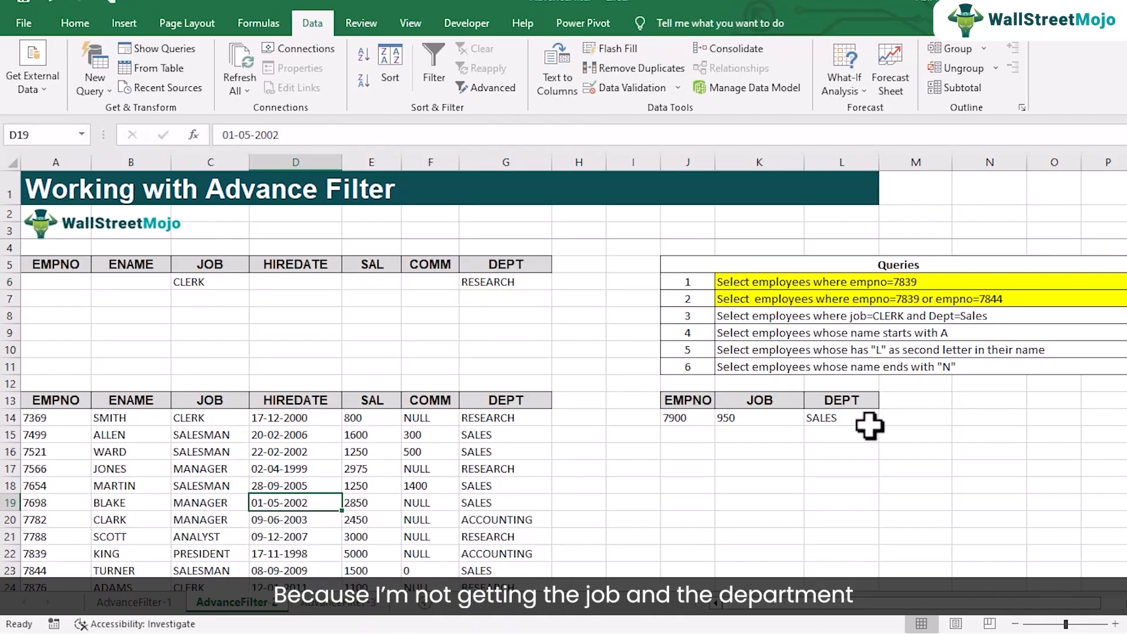
{"action": "left_click", "coordinate": [475, 87]}
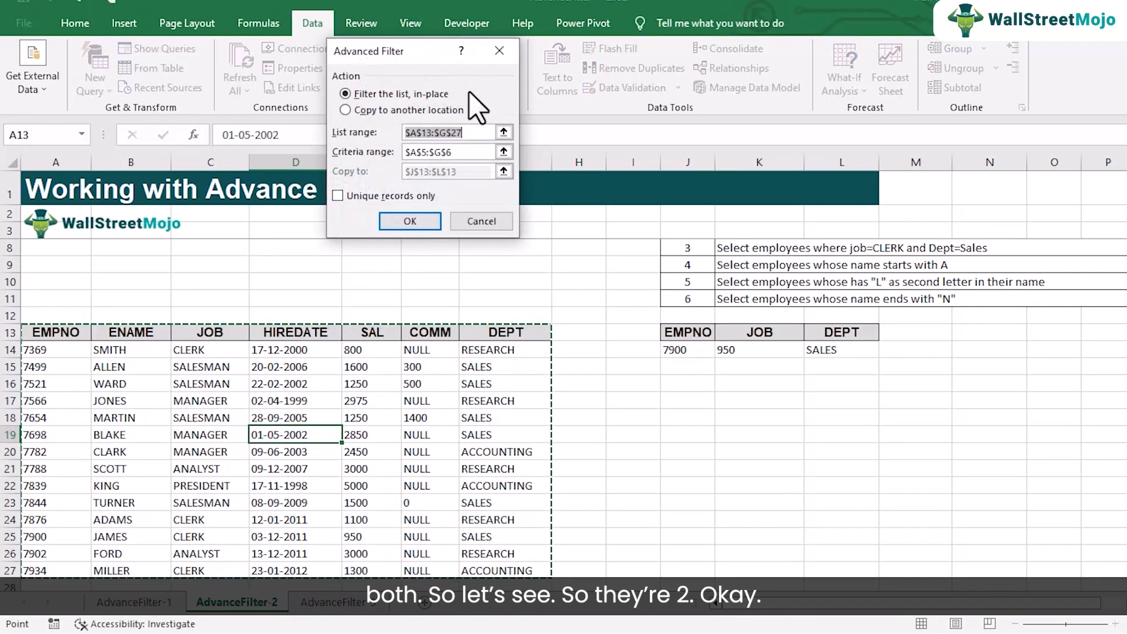
{"action": "left_click", "coordinate": [465, 151]}
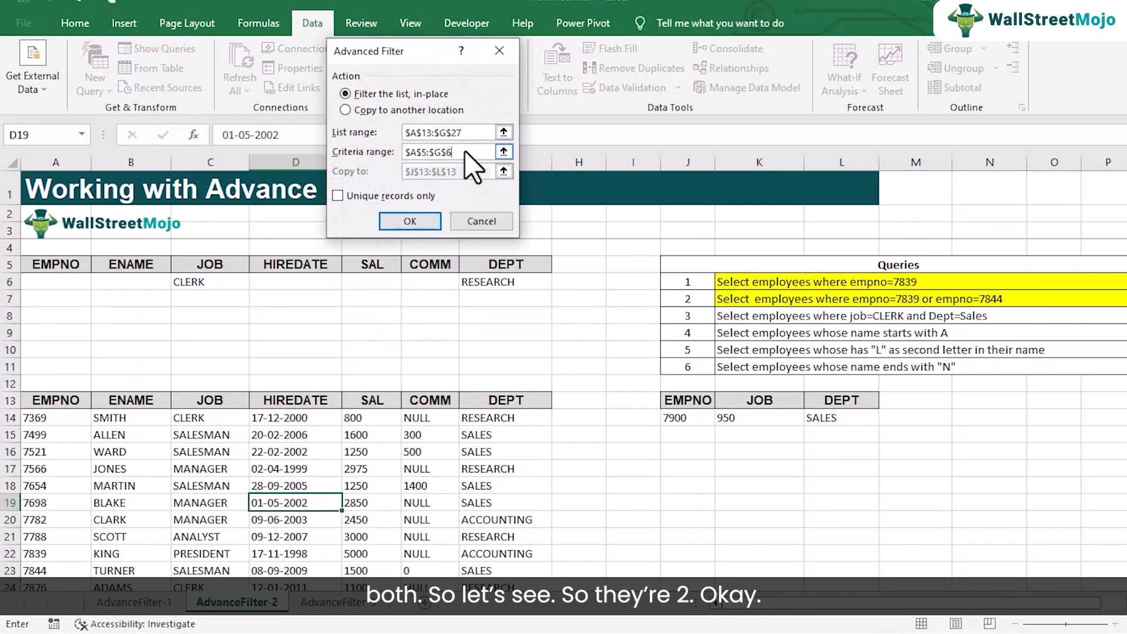
{"action": "left_click", "coordinate": [368, 110]}
{"action": "left_click_drag", "start_coordinate": [464, 176], "coordinate": [341, 154]}
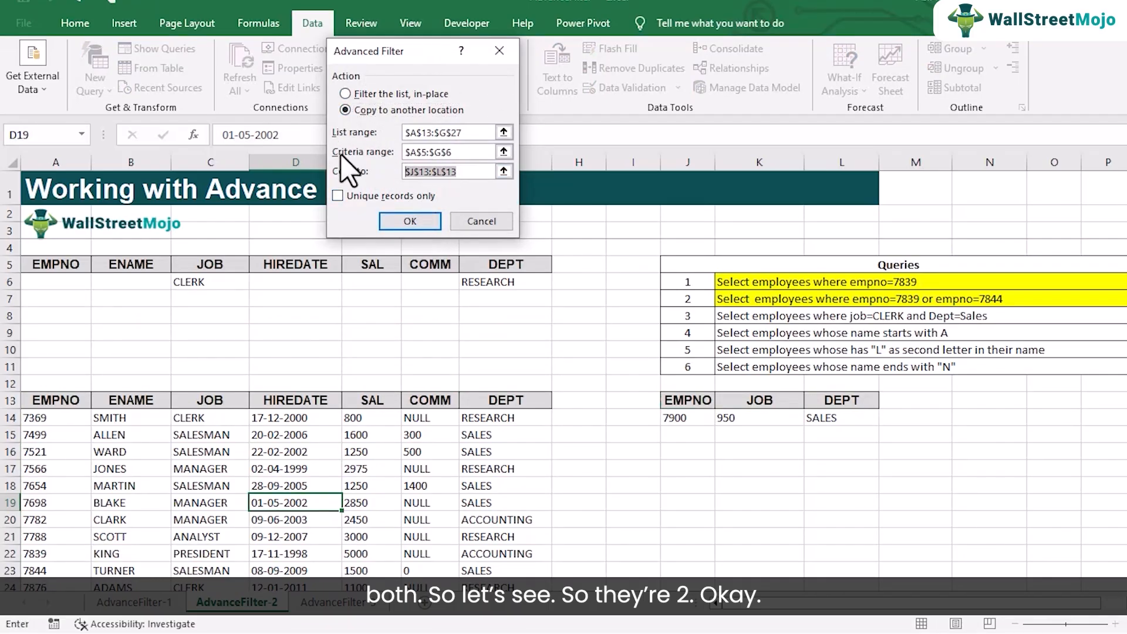
{"action": "left_click", "coordinate": [410, 222]}
Check the copied JOB values in K14:K15 and move the RESEARCH criterion from G6 down to G7 to form an OR condition with CLERK.
{"action": "left_click", "coordinate": [754, 418]}
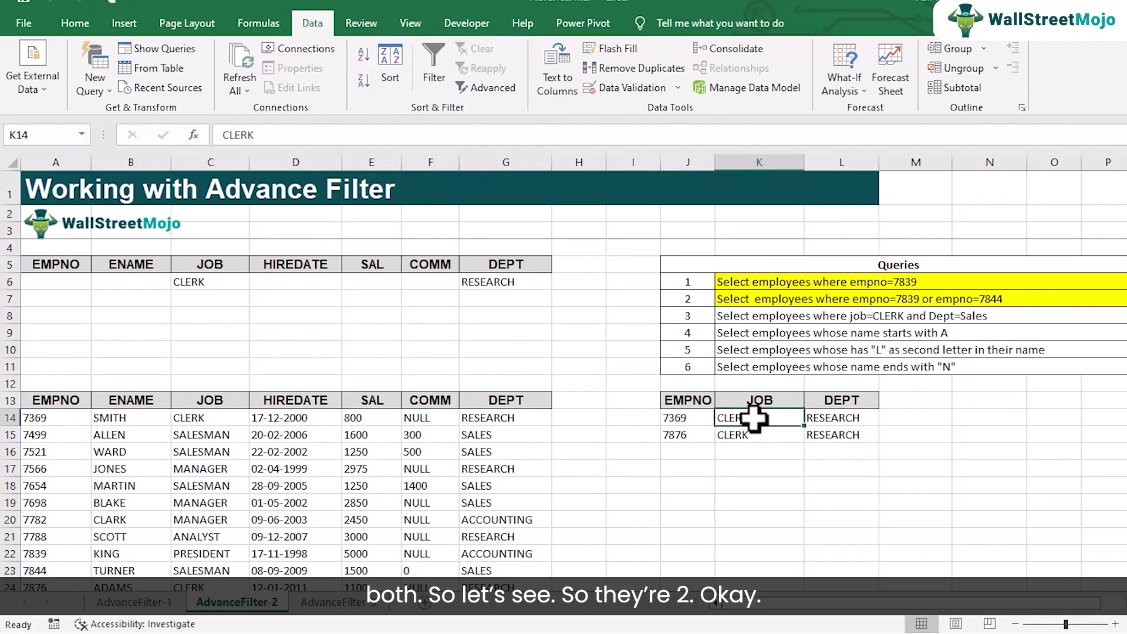
{"action": "left_click", "coordinate": [754, 434]}
{"action": "scroll", "coordinate": [754, 435], "scroll_direction": "down", "scroll_amount": 1}
{"action": "scroll", "coordinate": [755, 411], "scroll_direction": "up", "scroll_amount": 1}
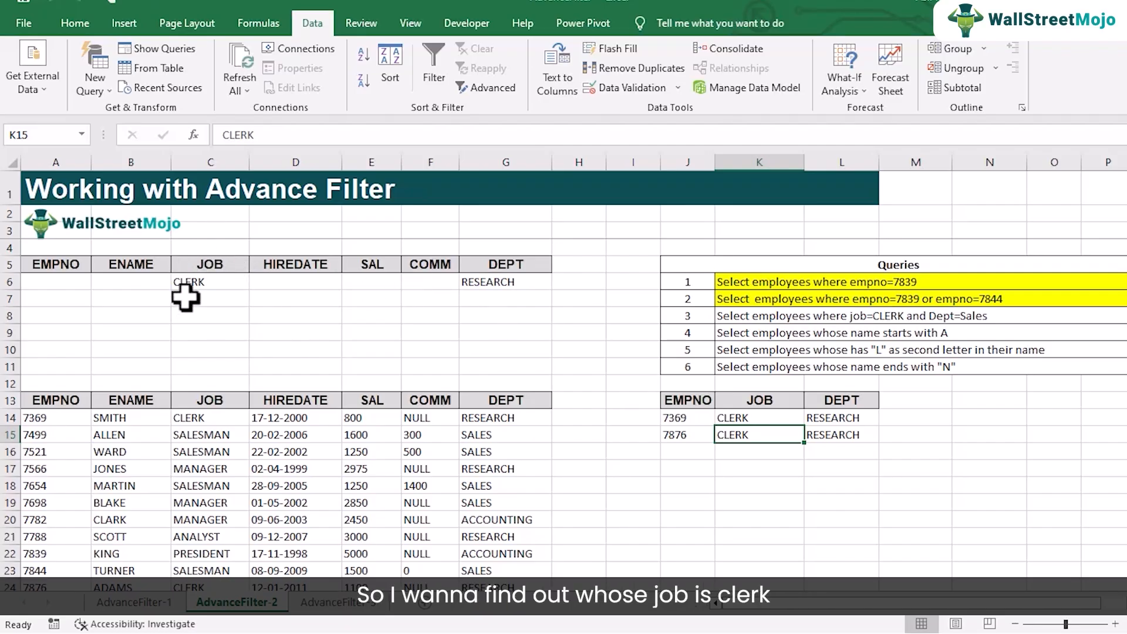
{"action": "left_click", "coordinate": [492, 284]}
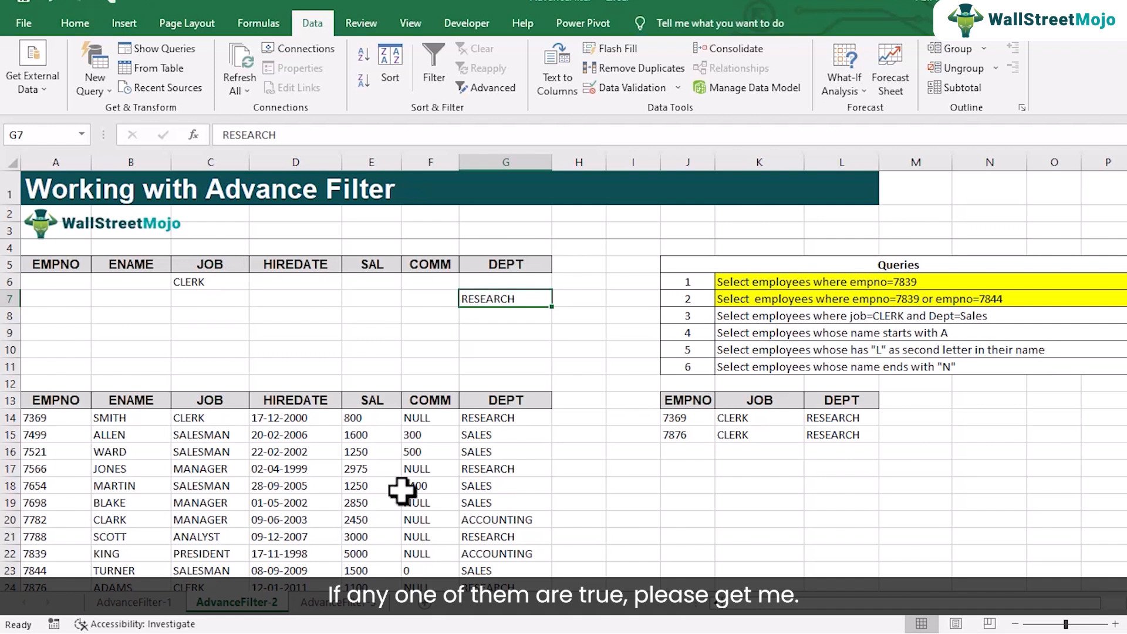
Rerun the advanced filter on the employee list with the criteria range extended to A5:G7, copying the matches to J13:L13.
{"action": "left_click", "coordinate": [302, 467]}
{"action": "left_click", "coordinate": [481, 93]}
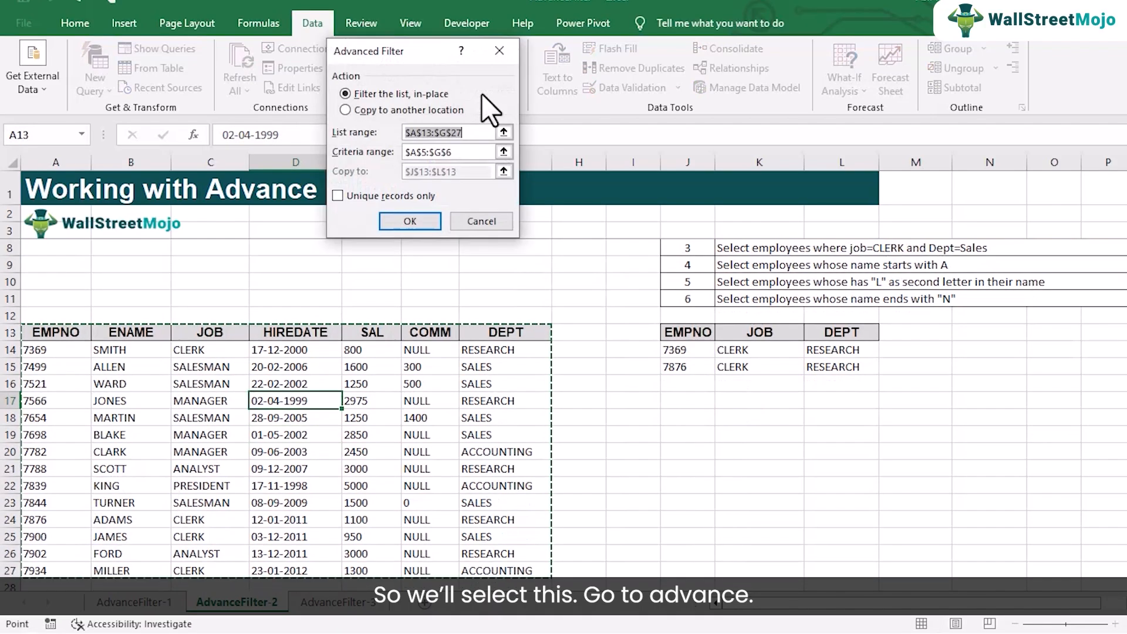
{"action": "left_click", "coordinate": [452, 152]}
{"action": "scroll", "coordinate": [327, 398], "scroll_direction": "up", "scroll_amount": 2}
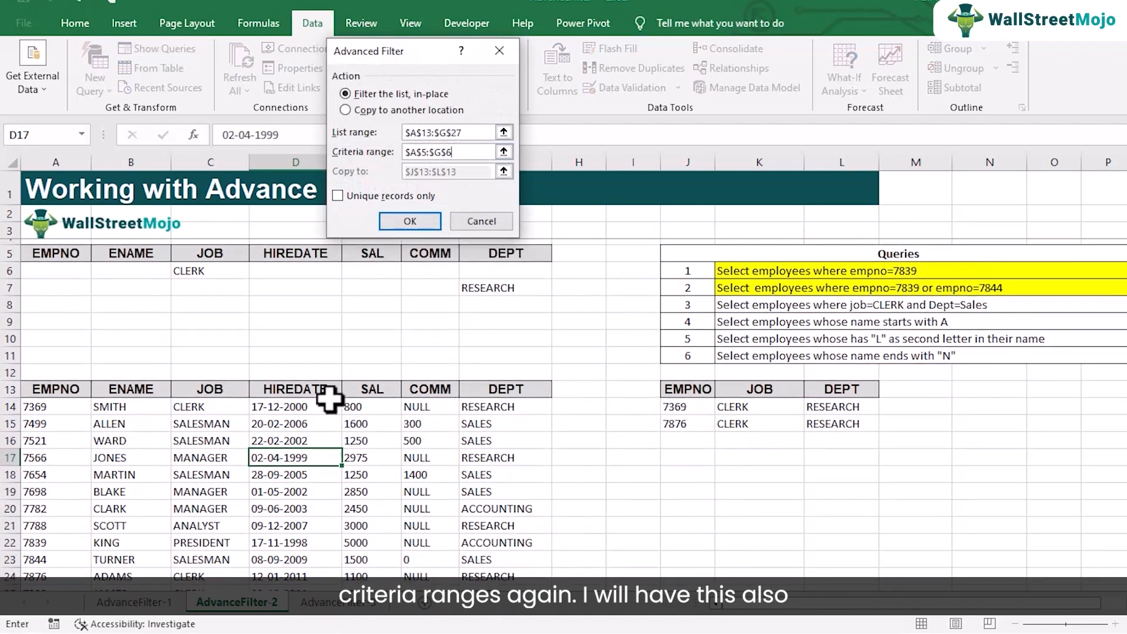
{"action": "left_click_drag", "start_coordinate": [59, 264], "coordinate": [498, 301]}
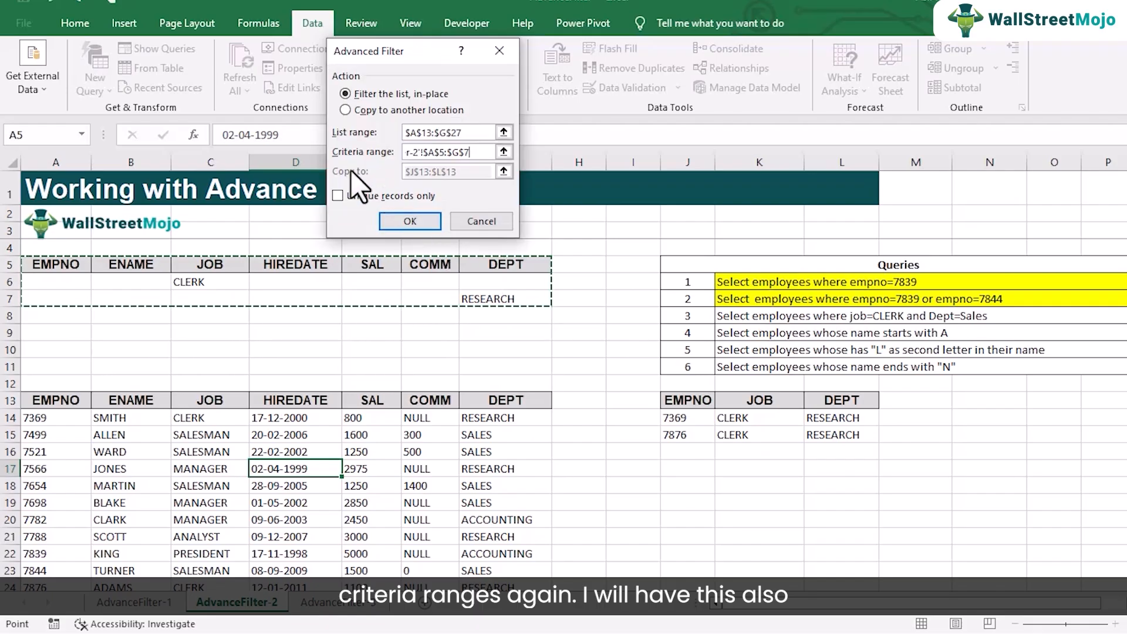
{"action": "left_click", "coordinate": [361, 110]}
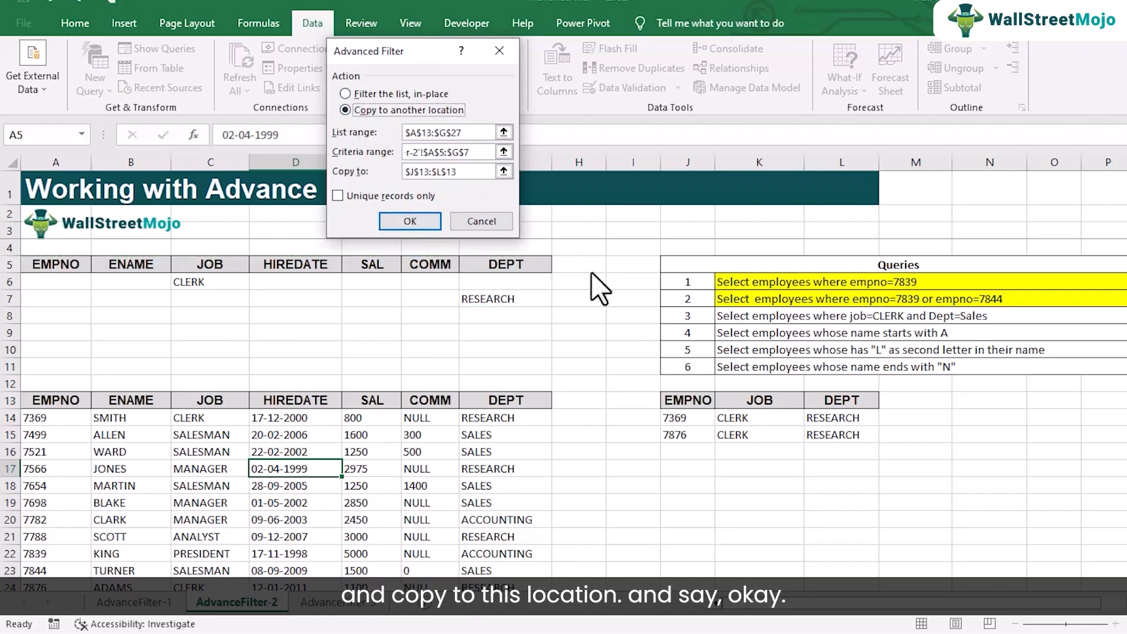
{"action": "left_click", "coordinate": [477, 173]}
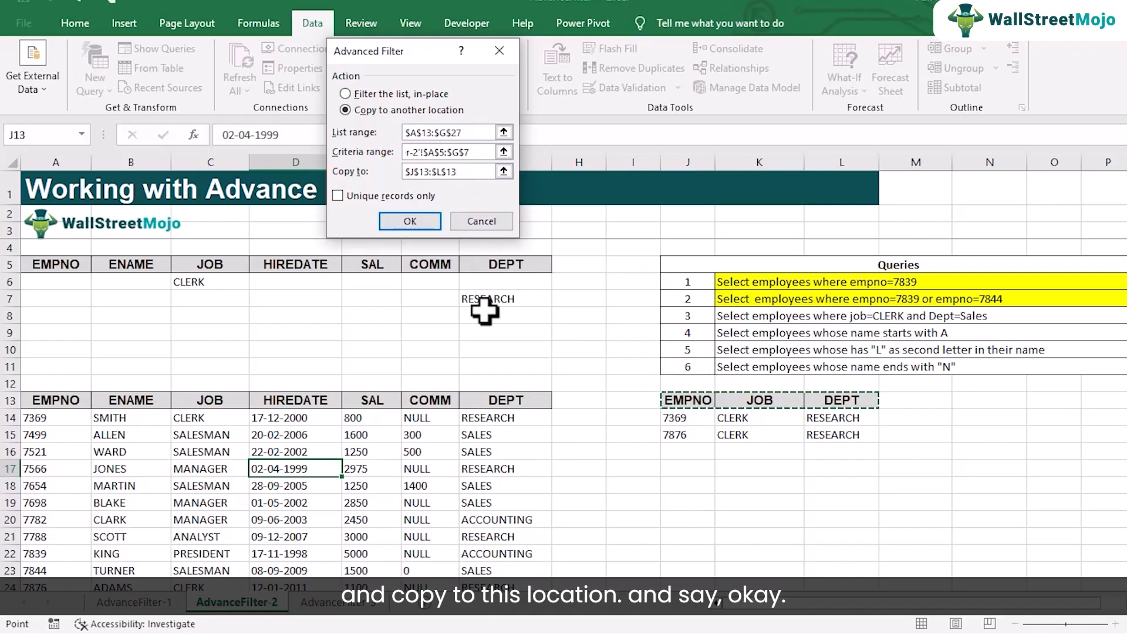
{"action": "left_click", "coordinate": [402, 218]}
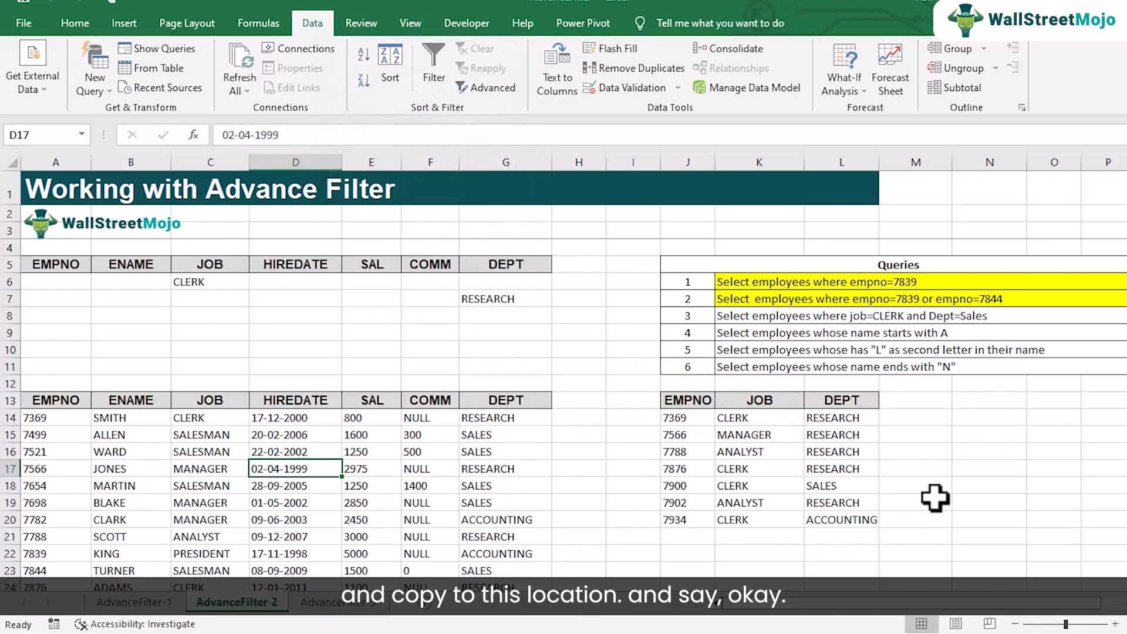